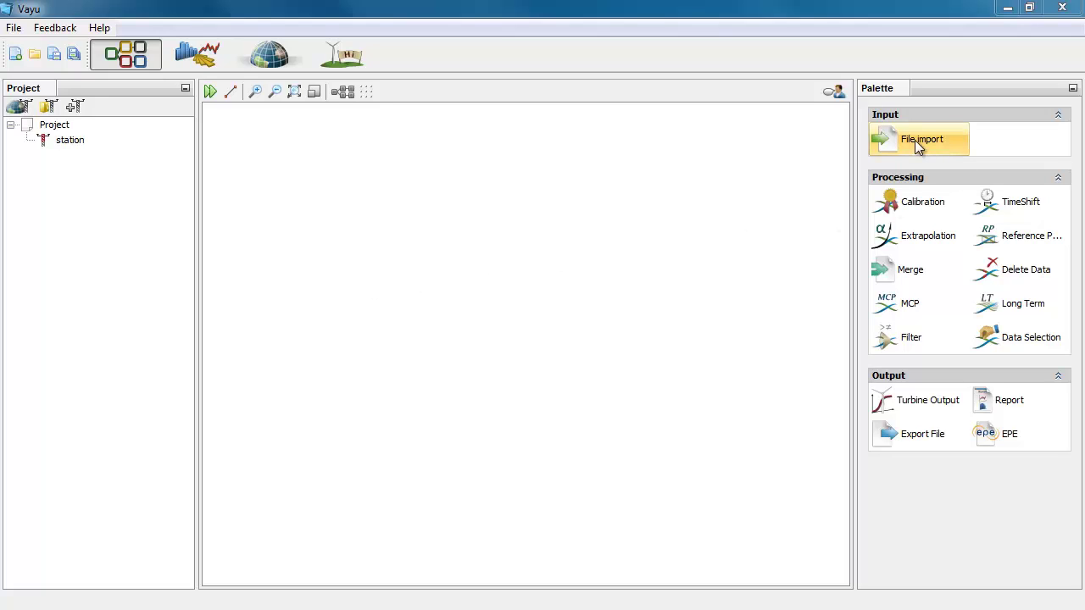
# Add a File import component to the process and load VA02_SEM13.dat through VA02_SEM27.dat from the VA 02 folder into it
pyautogui.moveTo(918, 146); pyautogui.dragTo(399, 282)
pyautogui.doubleClick(398, 282)
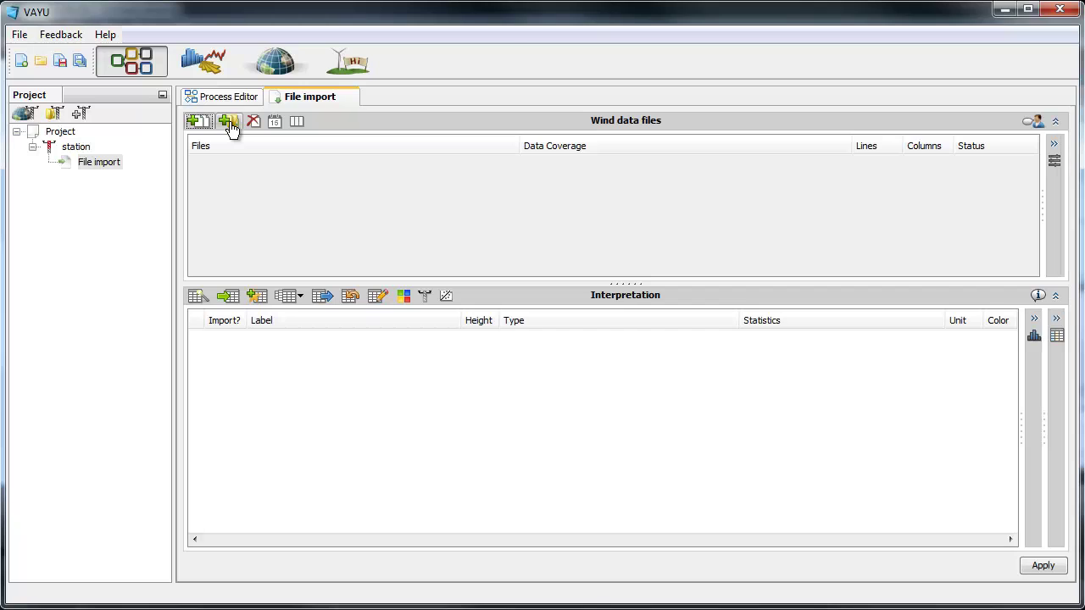
pyautogui.click(200, 123)
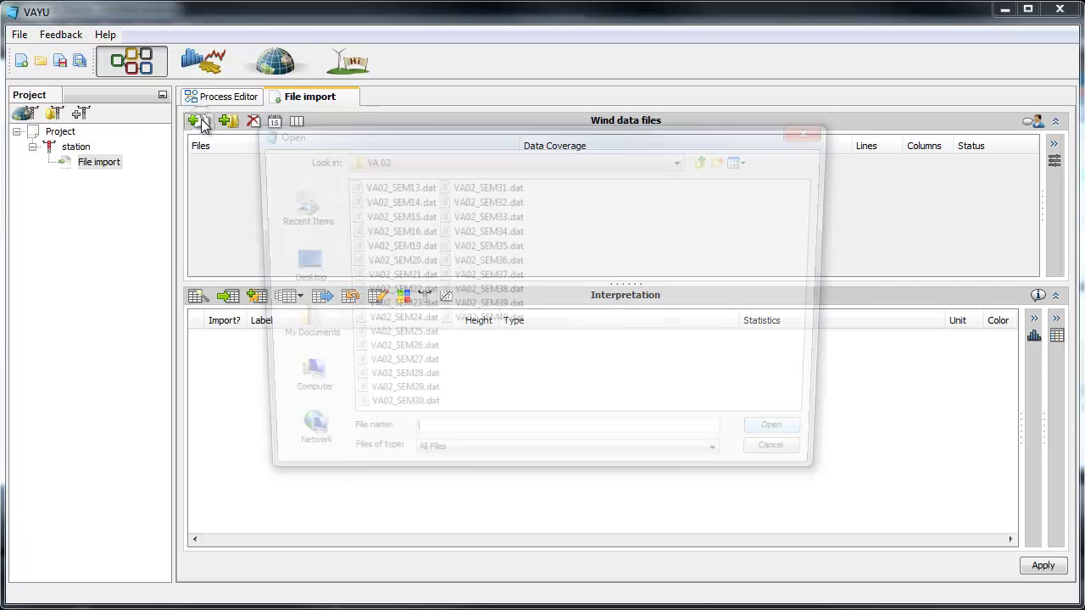
pyautogui.click(375, 186)
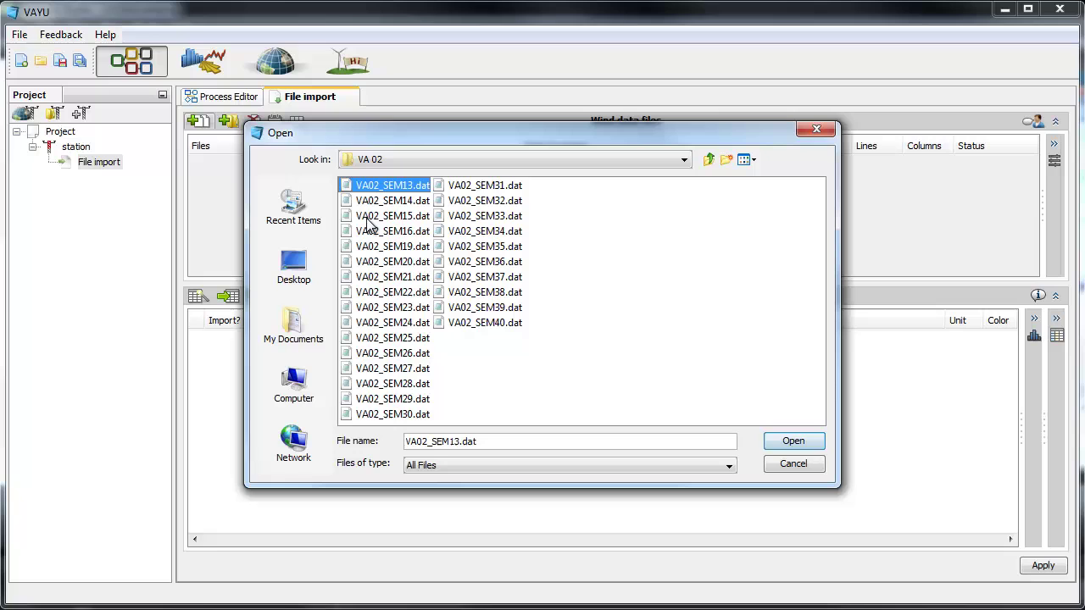
pyautogui.keyDown('shift'); pyautogui.click(390, 369); pyautogui.keyUp('shift')
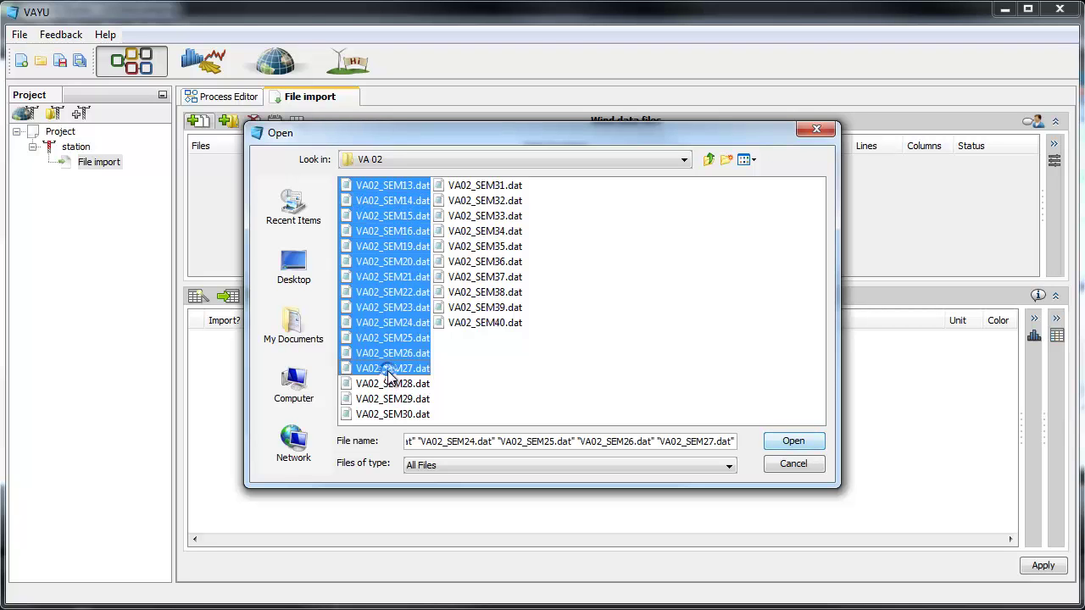
pyautogui.click(787, 442)
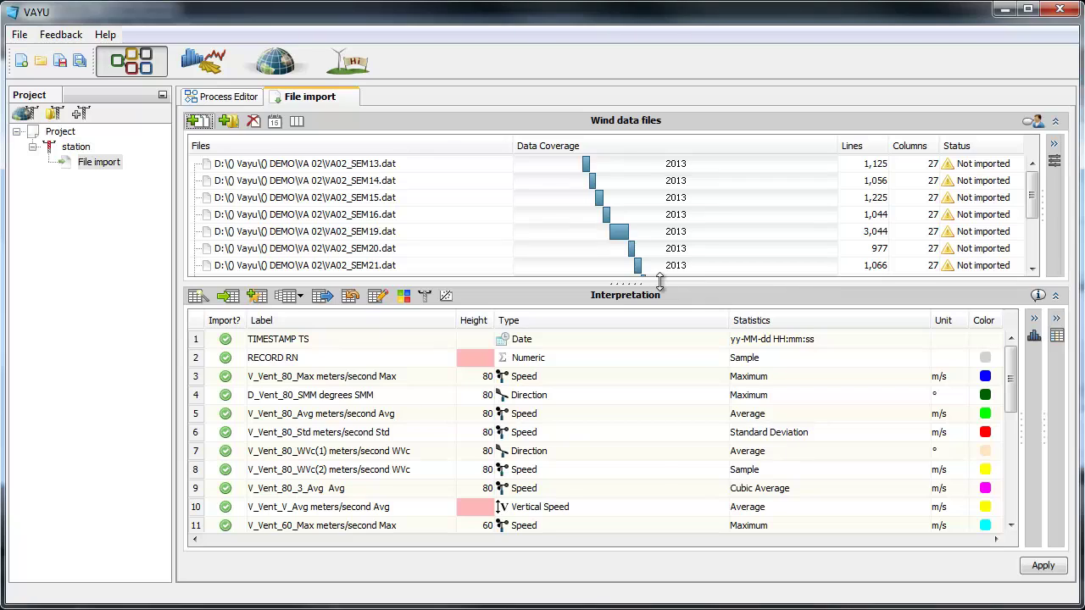
pyautogui.moveTo(659, 282); pyautogui.dragTo(666, 480)
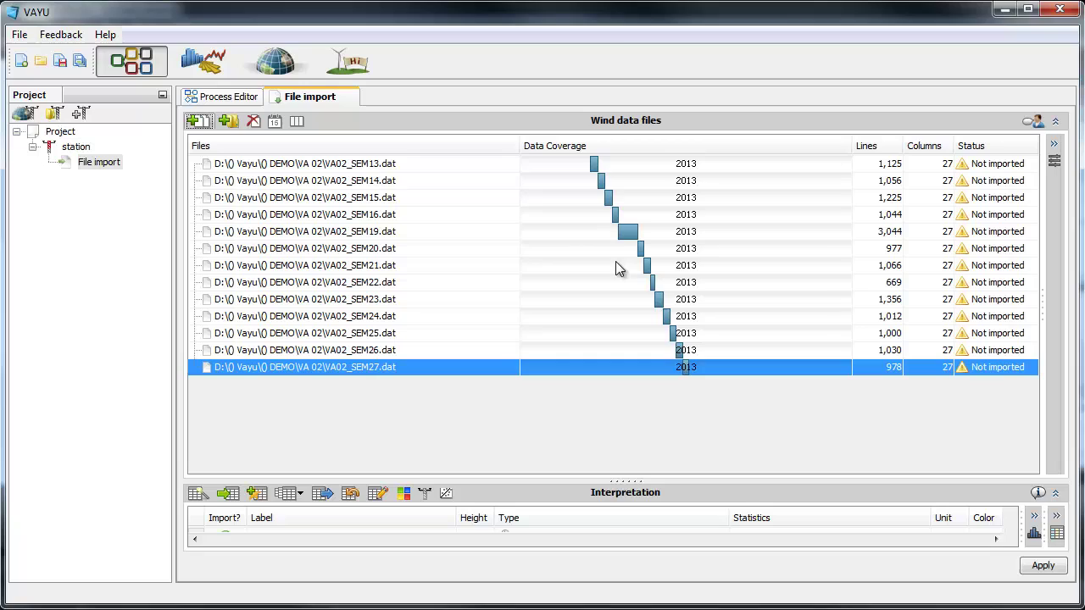
# Remove all the loaded files, VA02_SEM13.dat through VA02_SEM27.dat, from the wind data files list
pyautogui.click(431, 164)
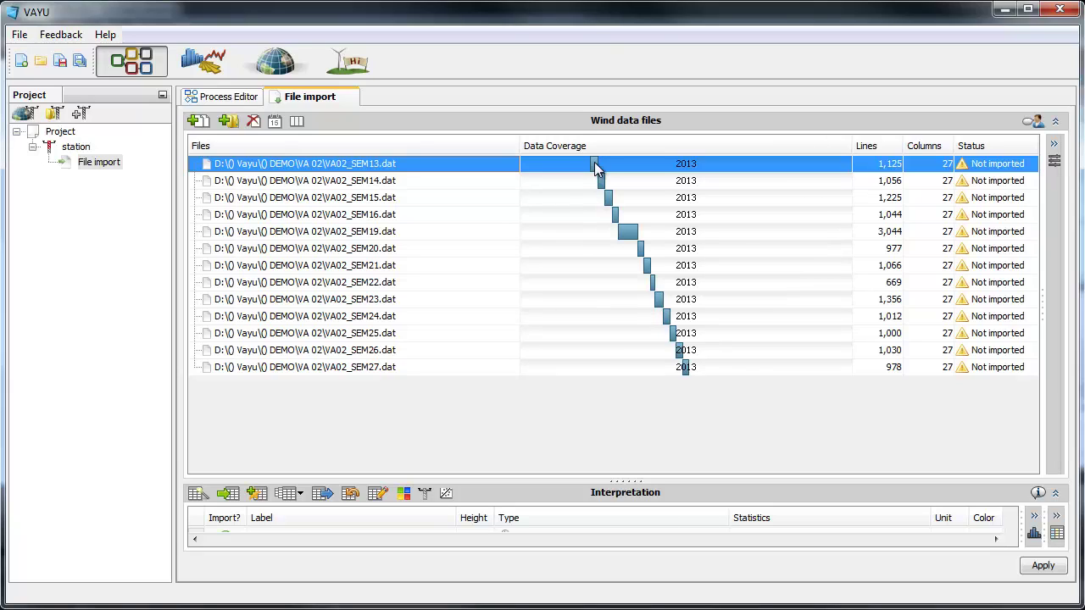
pyautogui.keyDown('shift'); pyautogui.click(422, 369); pyautogui.keyUp('shift')
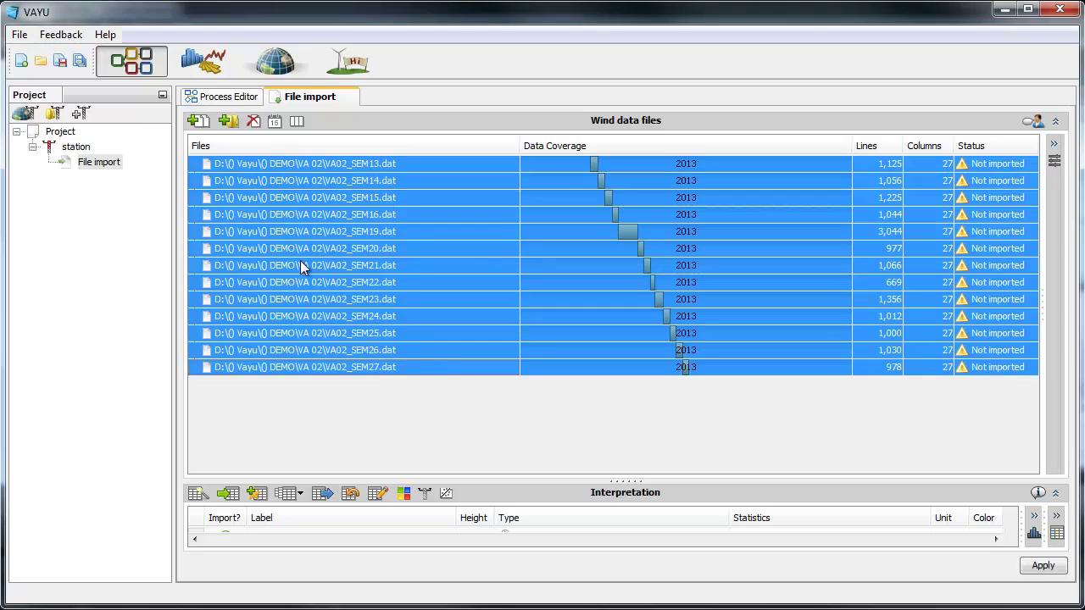
pyautogui.click(257, 123)
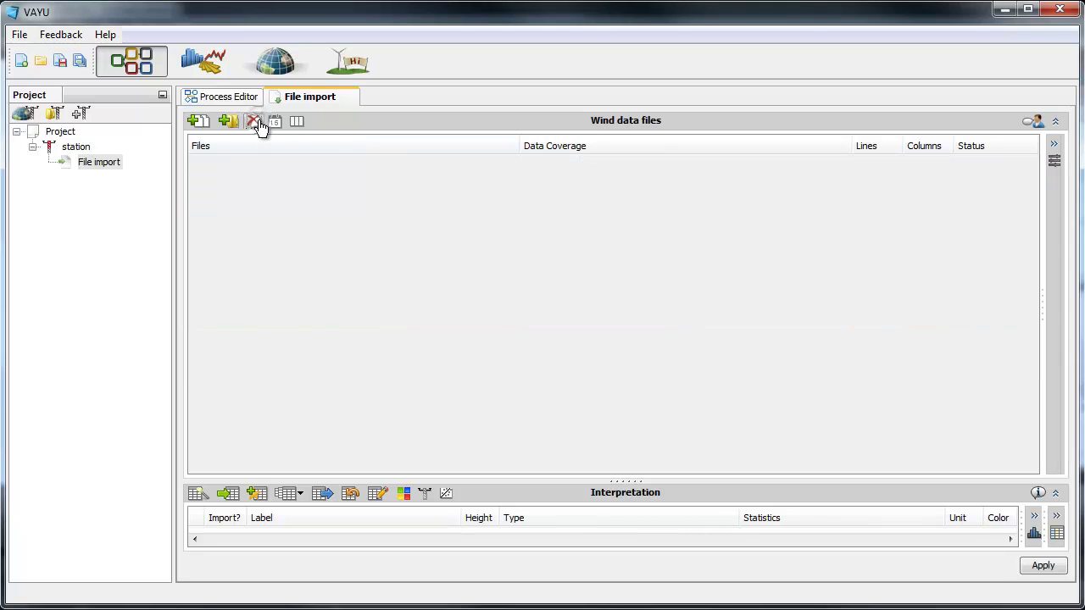
# Switch to Windows Explorer and load VA02_SEM13.dat through VA02_SEM21.dat from the VA 02 folder into the wind data files list
pyautogui.moveTo(462, 12); pyautogui.dragTo(653, 172)
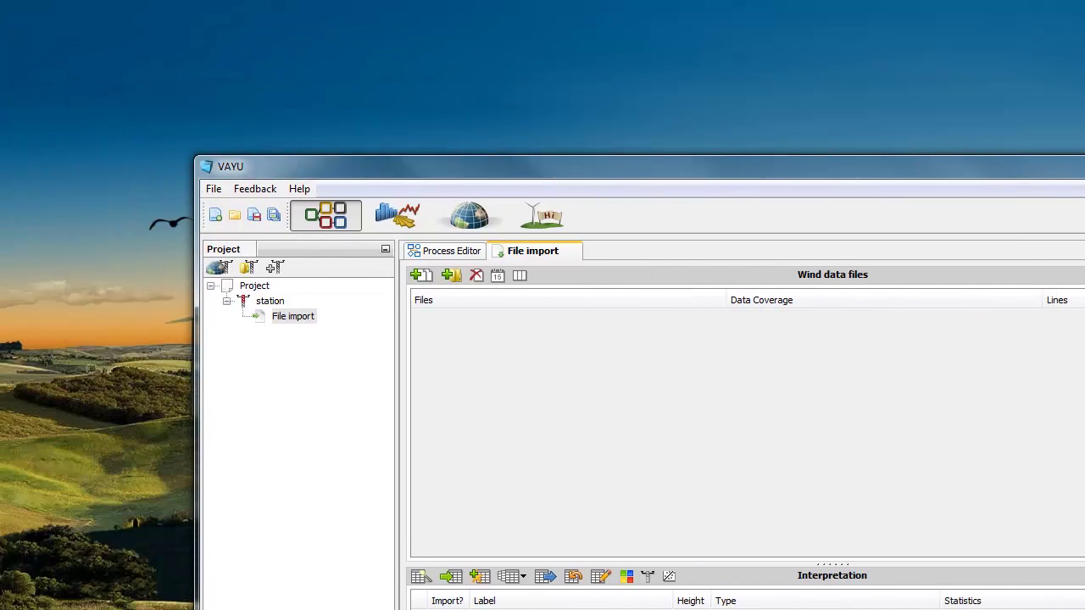
pyautogui.moveTo(0, 274); pyautogui.dragTo(296, 32)
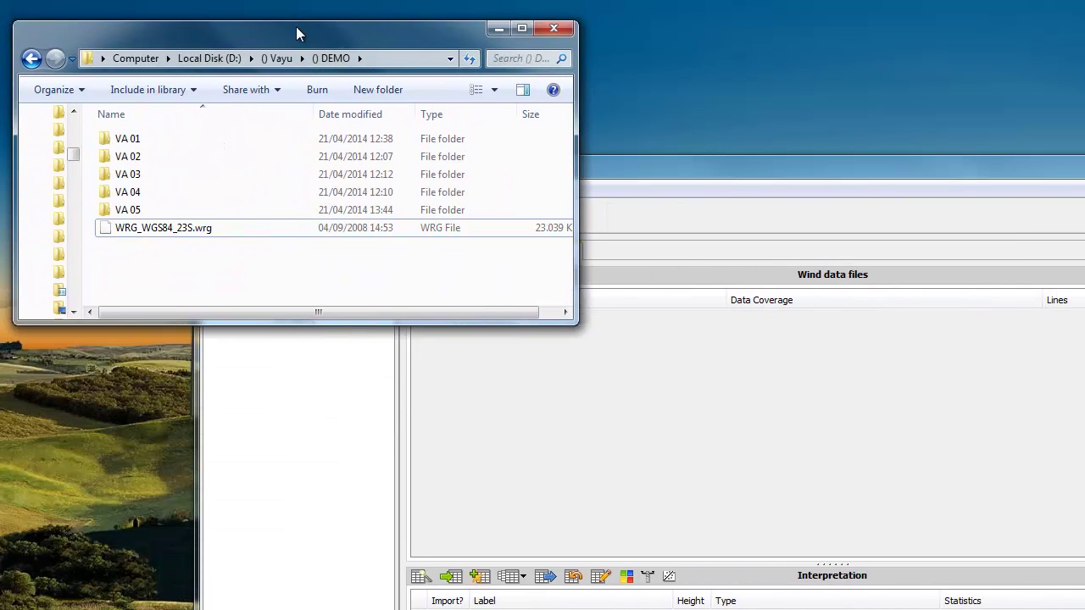
pyautogui.doubleClick(120, 157)
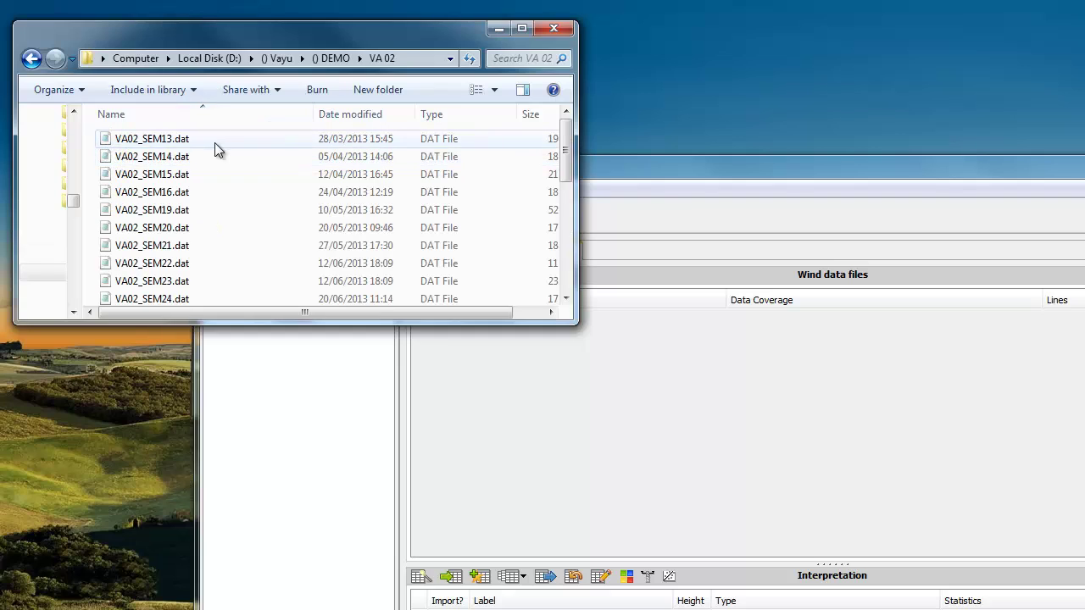
pyautogui.moveTo(178, 146); pyautogui.dragTo(153, 246)
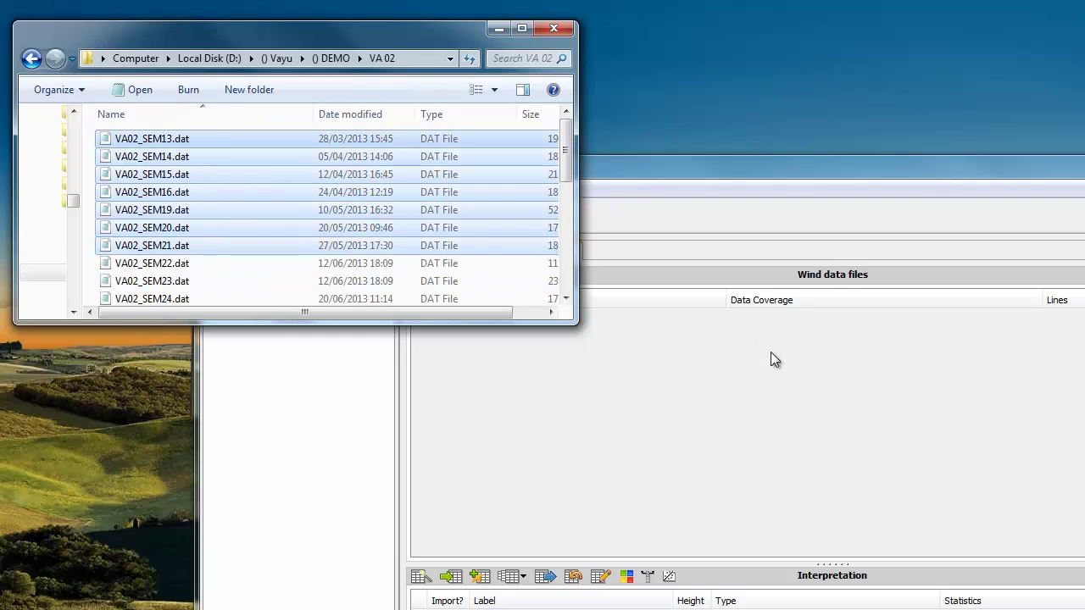
pyautogui.moveTo(127, 174); pyautogui.dragTo(792, 427)
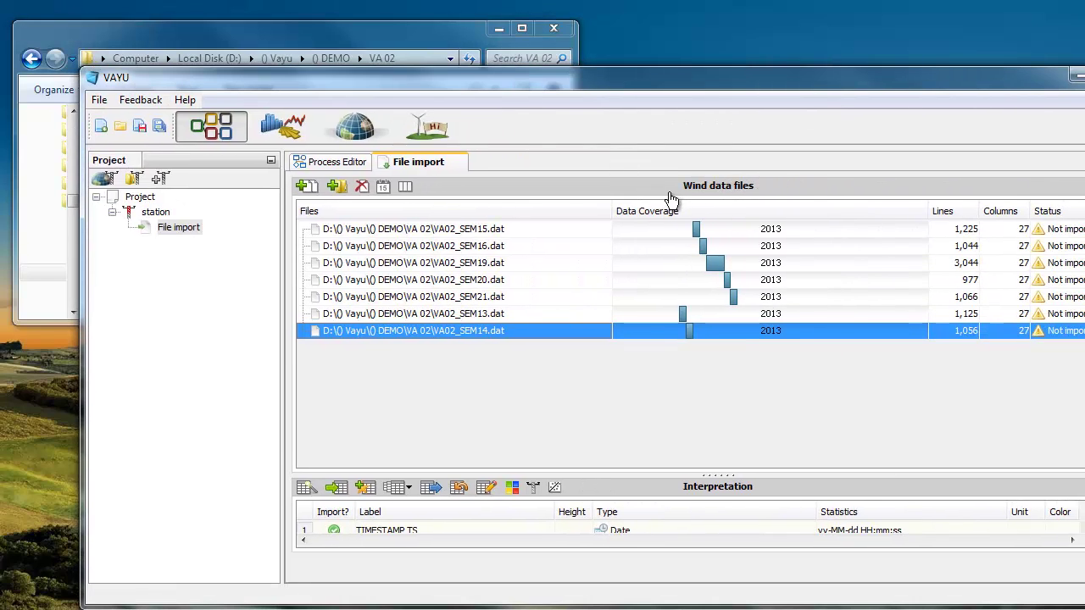
# Sort the wind data files by data coverage, by file, and by data coverage again
pyautogui.click(682, 212)
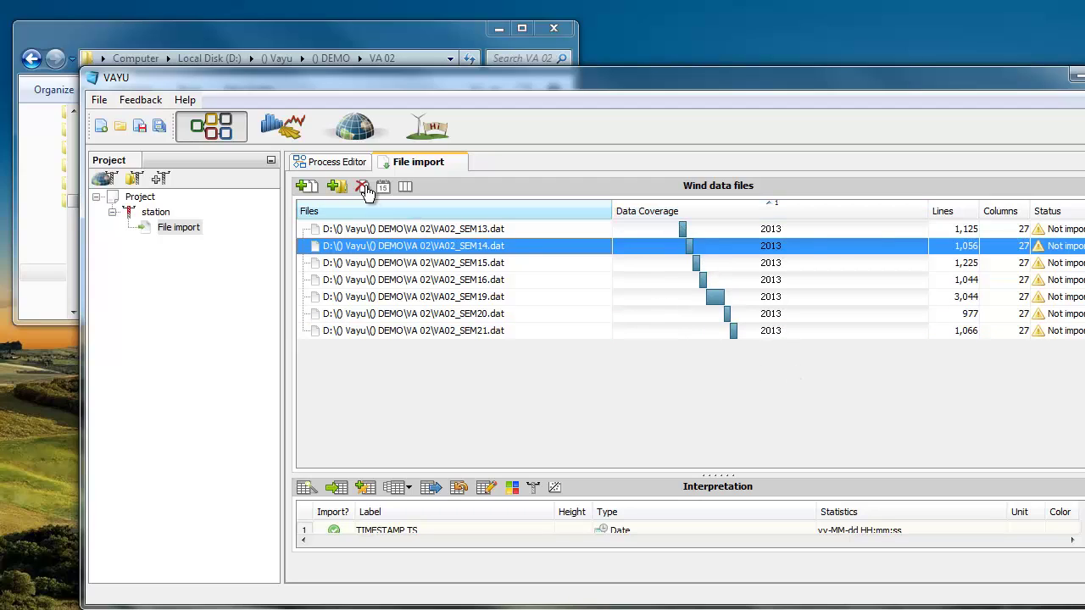
pyautogui.click(384, 212)
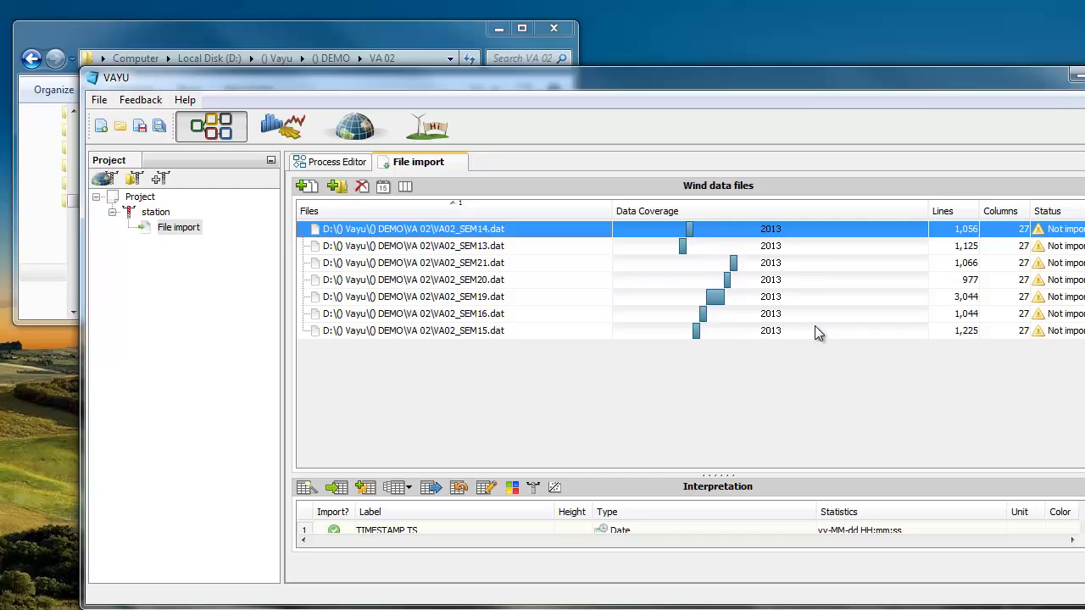
pyautogui.click(762, 211)
# Select all files from VA02_SEM13.dat to VA02_SEM21.dat in the wind data list and delete them
pyautogui.click(403, 231)
pyautogui.keyDown('shift'); pyautogui.click(398, 331); pyautogui.keyUp('shift')
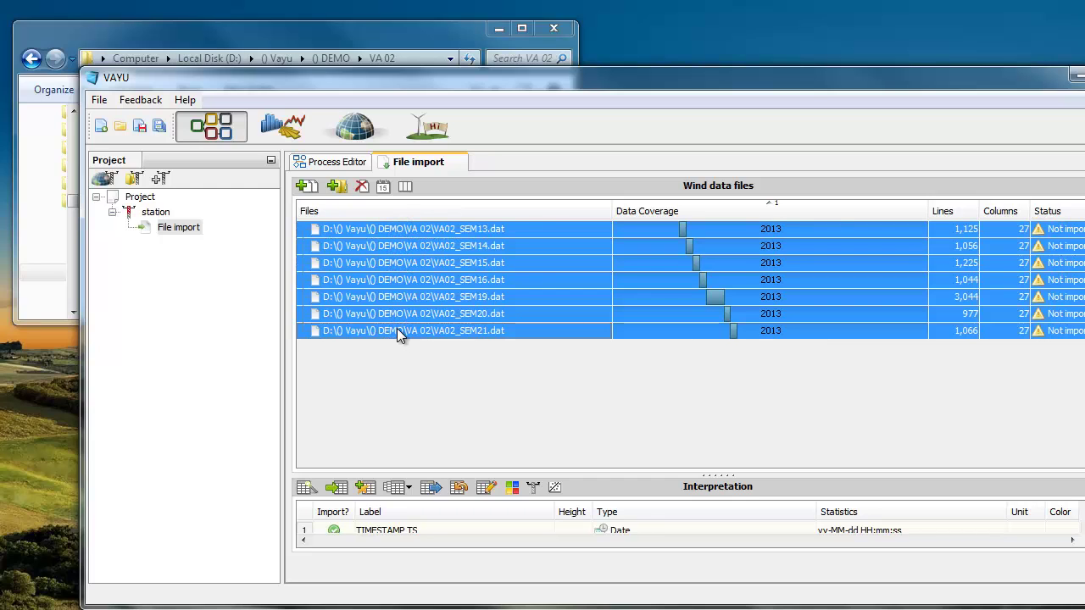
pyautogui.press('Delete')
# Load the whole VA 02 folder from Windows Explorer into the wind data files, using the file type dat (*.dat)
pyautogui.click(117, 35)
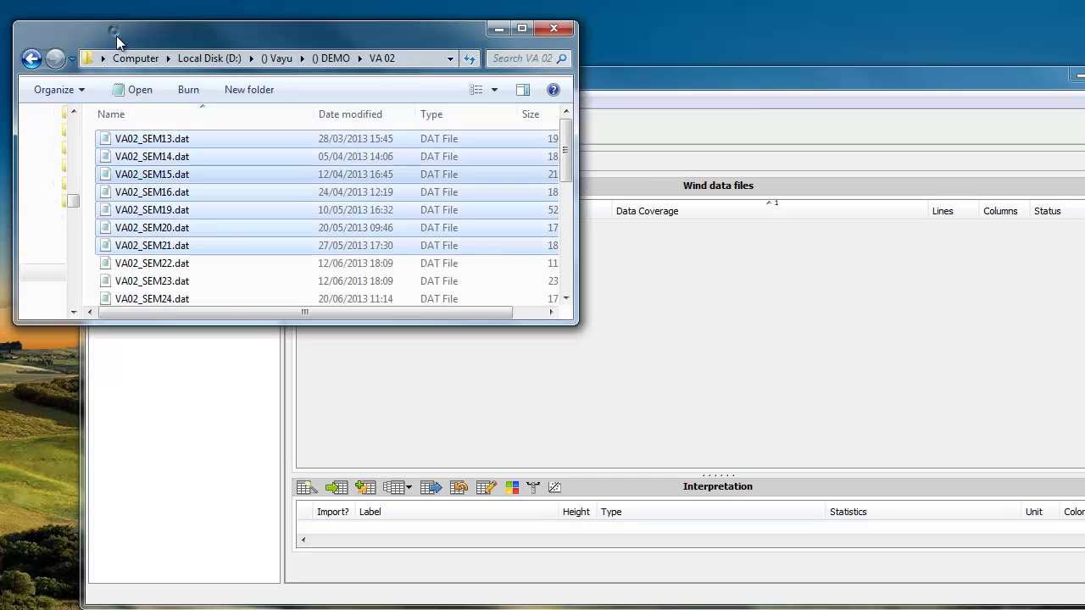
pyautogui.click(329, 56)
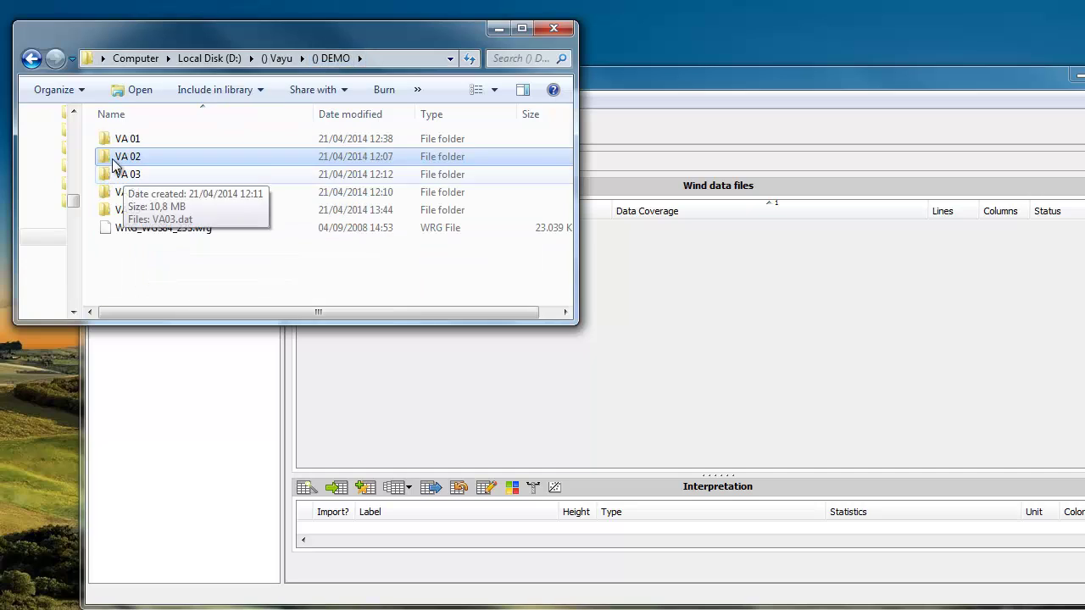
pyautogui.moveTo(127, 156); pyautogui.dragTo(710, 310)
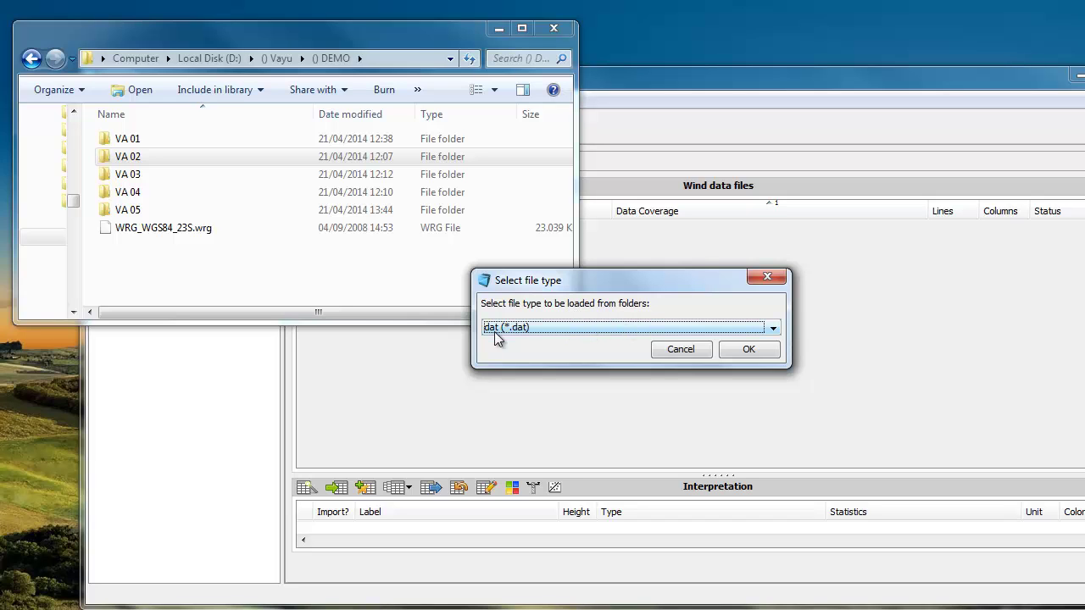
pyautogui.click(748, 350)
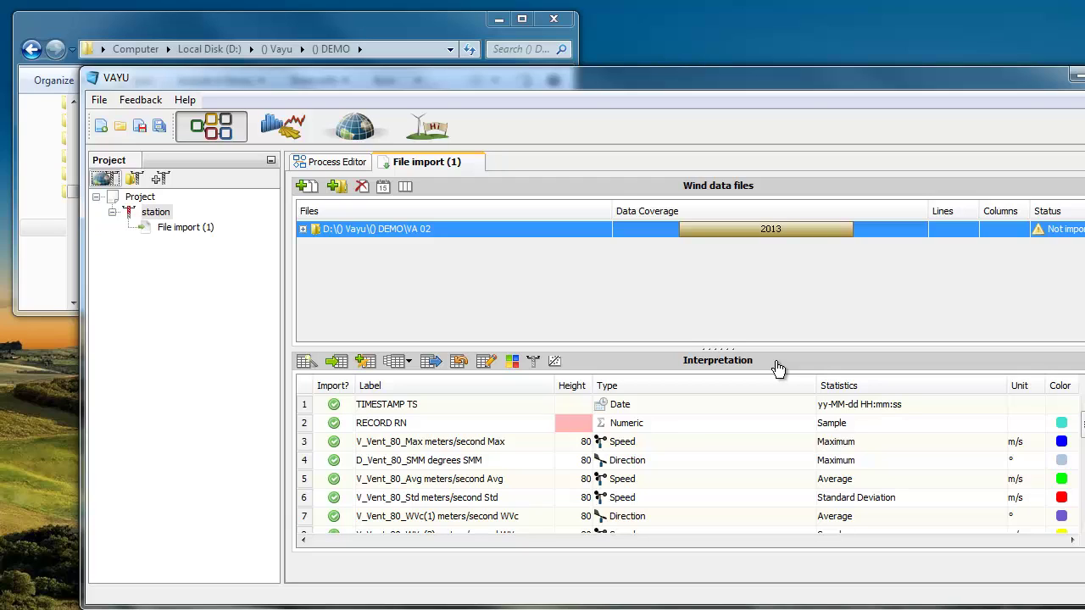
# Expand the VA 02 folder in the wind data files list, collapse the Interpretation section and maximize the window
pyautogui.moveTo(730, 348); pyautogui.dragTo(715, 277)
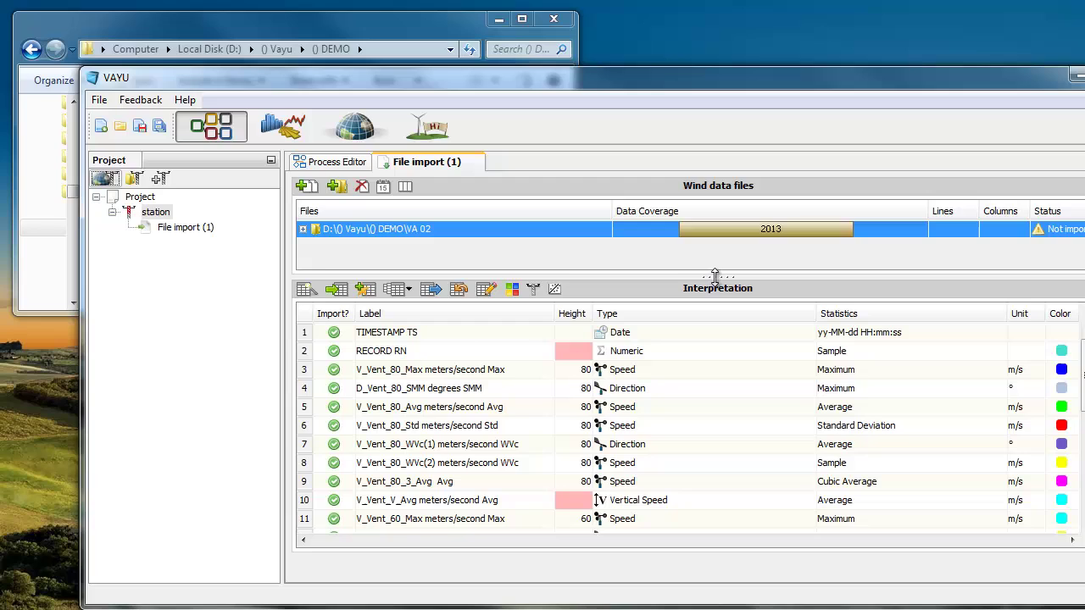
pyautogui.click(302, 229)
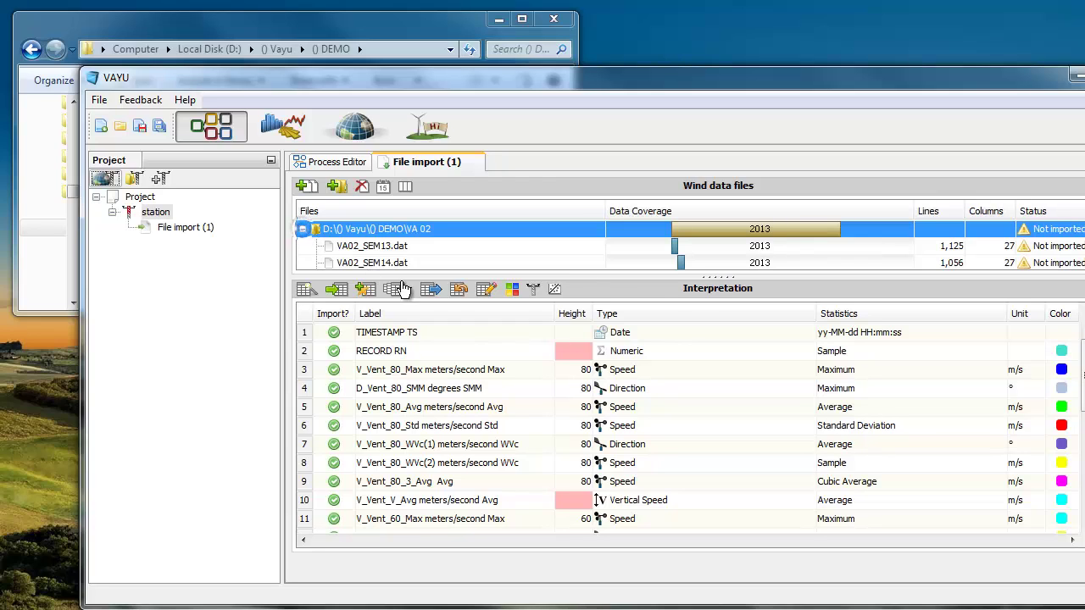
pyautogui.click(637, 293)
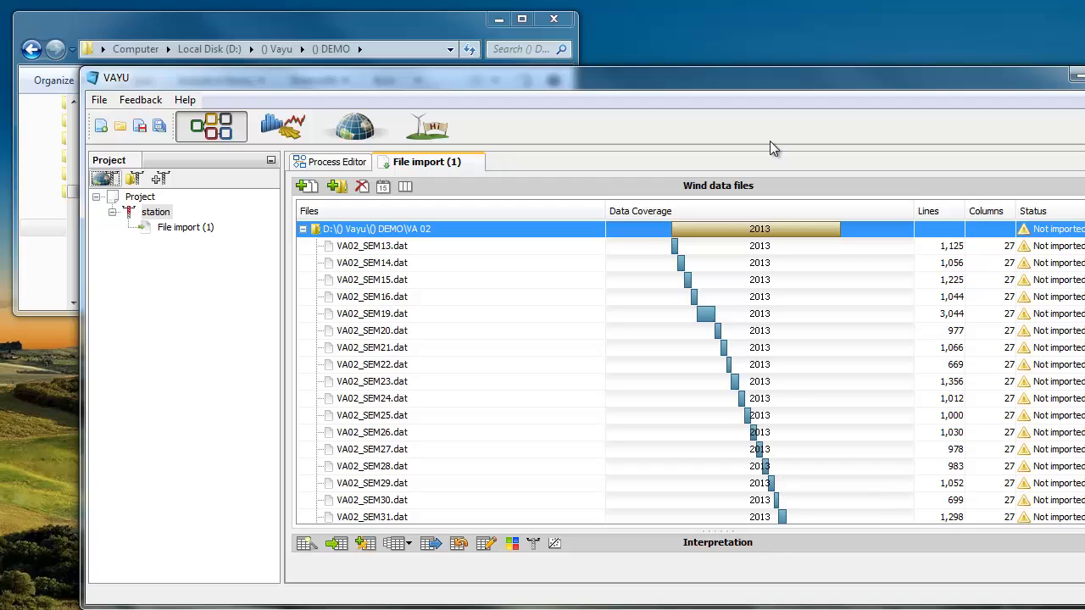
pyautogui.doubleClick(517, 81)
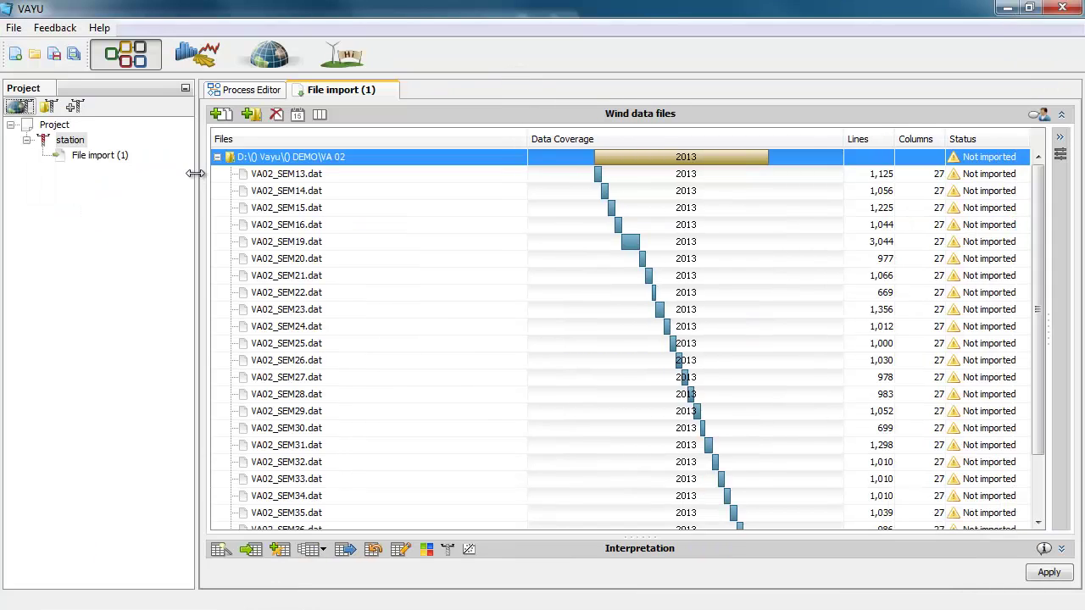
pyautogui.moveTo(195, 173); pyautogui.dragTo(168, 175)
# Examine the data coverage of the VA 02 folder and of the individual files inside it
pyautogui.scroll(-2, 651, 455)
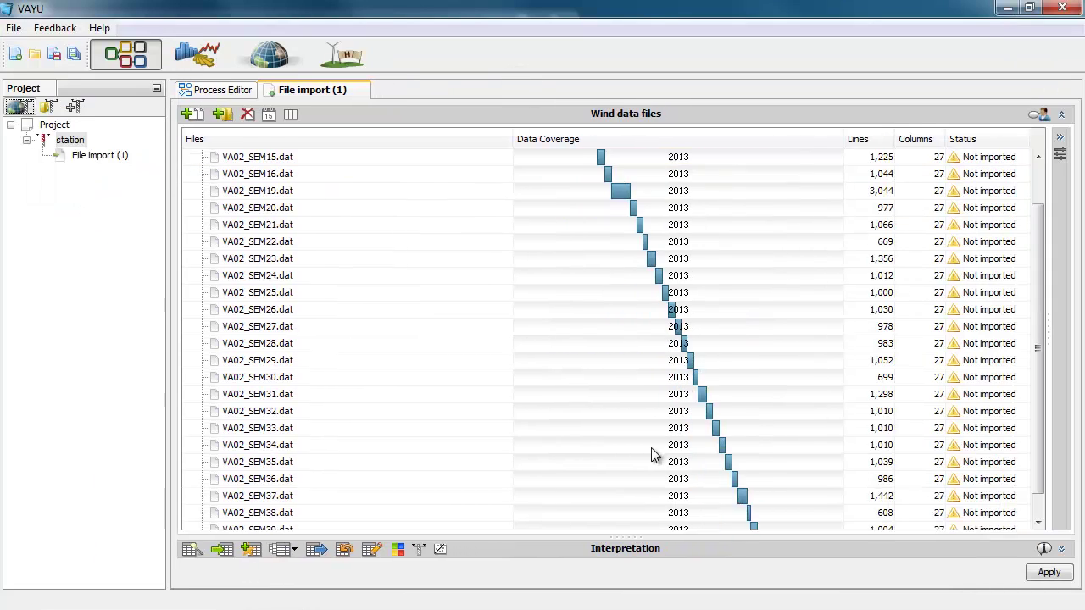
pyautogui.scroll(-1, 651, 456)
pyautogui.scroll(3, 625, 419)
pyautogui.click(298, 158)
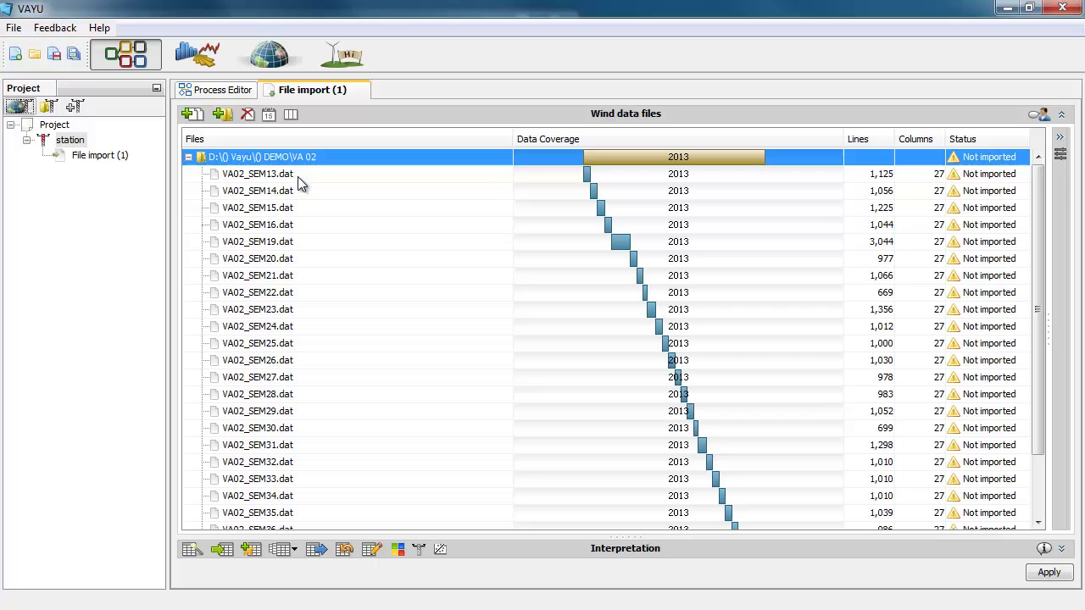
pyautogui.click(190, 157)
pyautogui.click(189, 157)
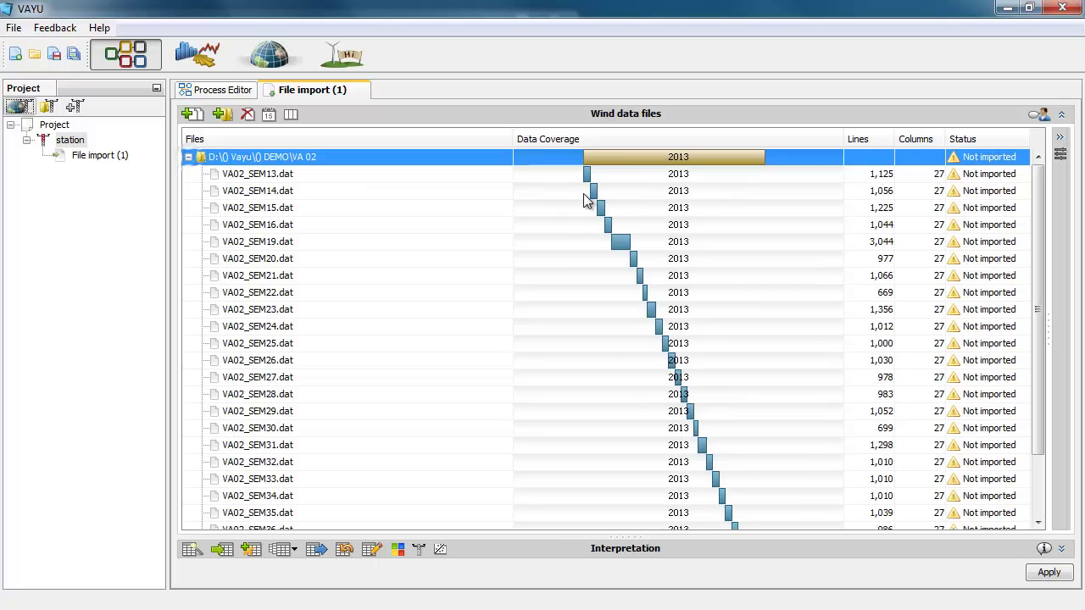
pyautogui.scroll(-2, 588, 457)
pyautogui.scroll(2, 192, 167)
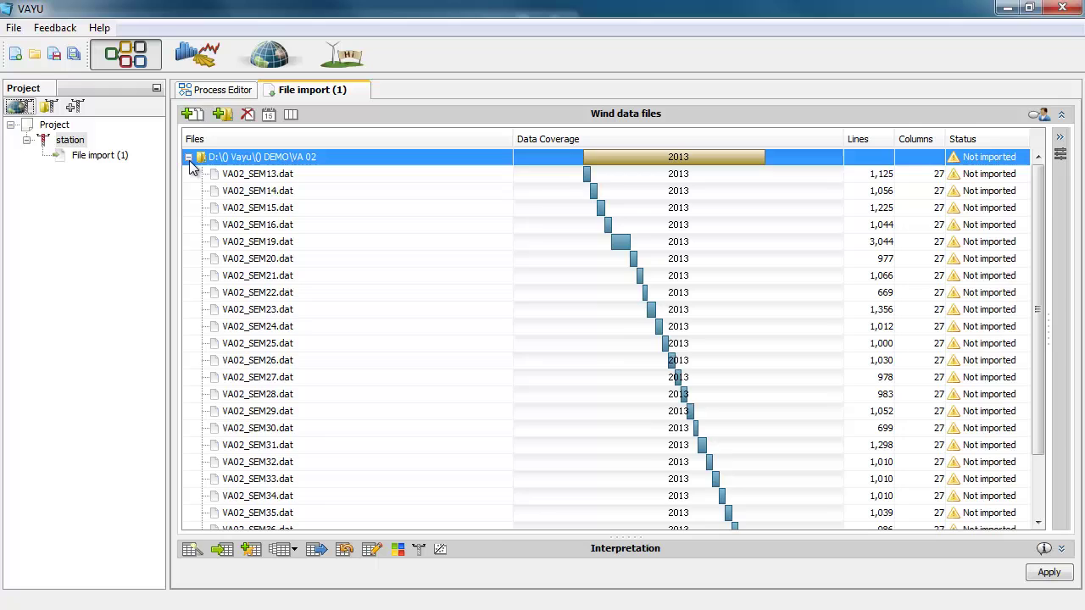
# Collapse the VA 02 folder entry and show an enlarged Interpretation table below it
pyautogui.click(189, 158)
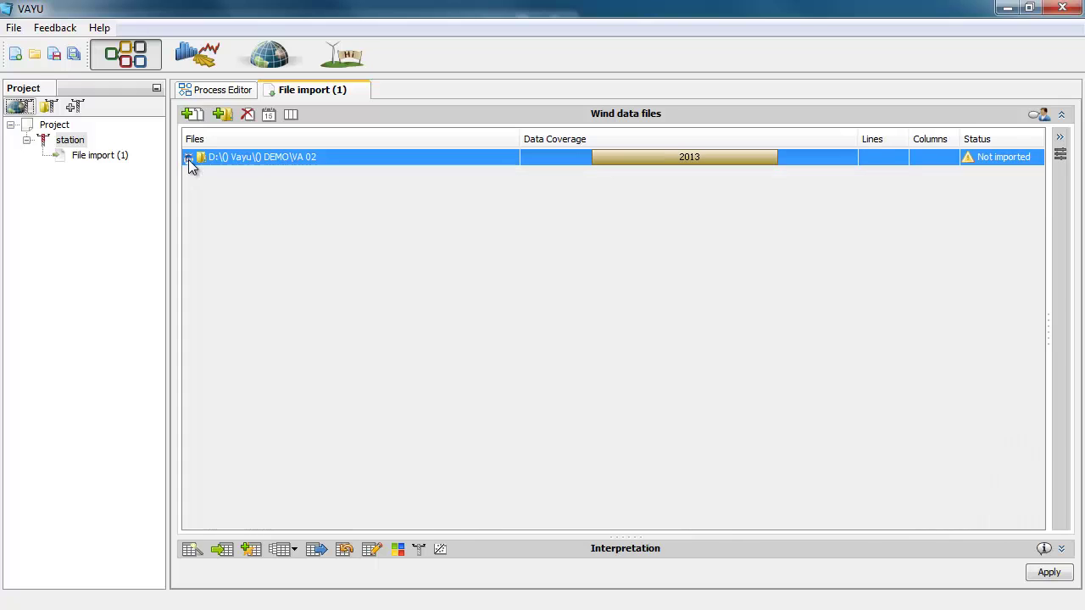
pyautogui.click(501, 549)
pyautogui.moveTo(568, 286); pyautogui.dragTo(571, 220)
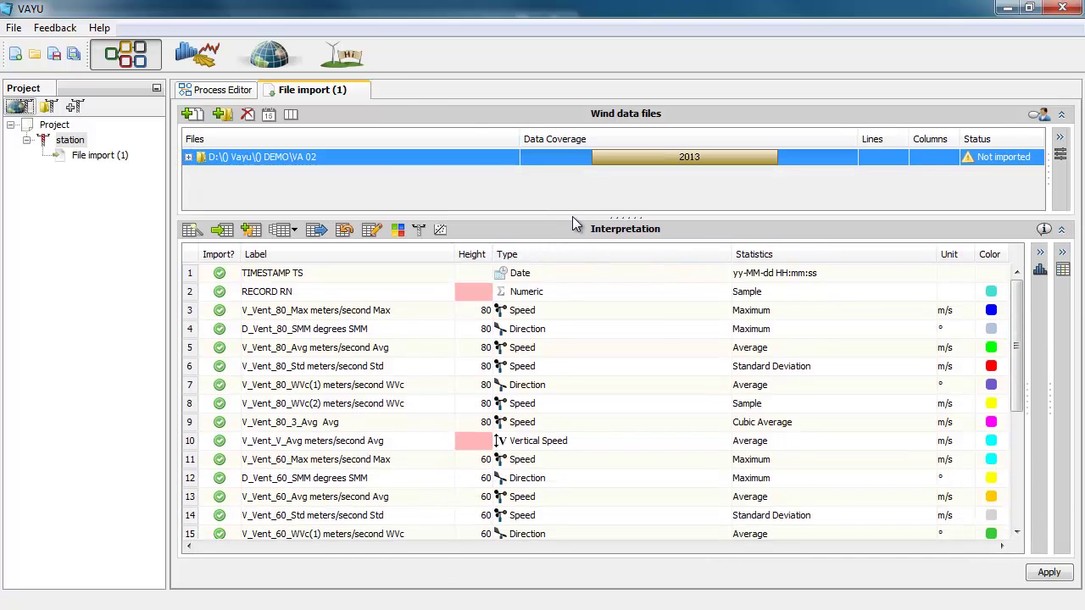
# Close the File import (1) editor and delete that component from the process
pyautogui.click(360, 89)
pyautogui.click(627, 318)
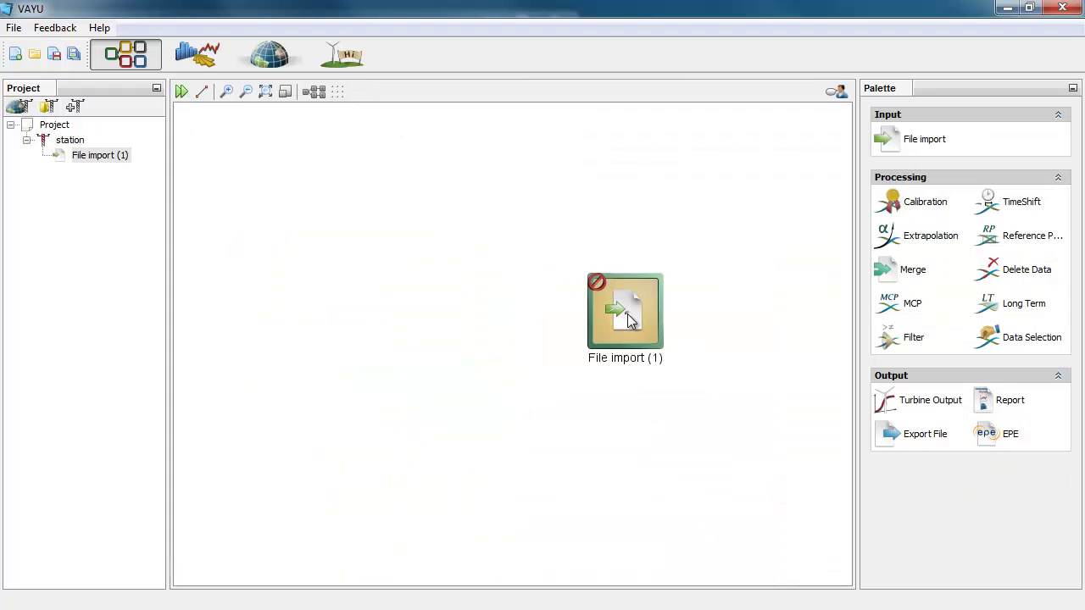
pyautogui.press('Delete')
pyautogui.press('Return')
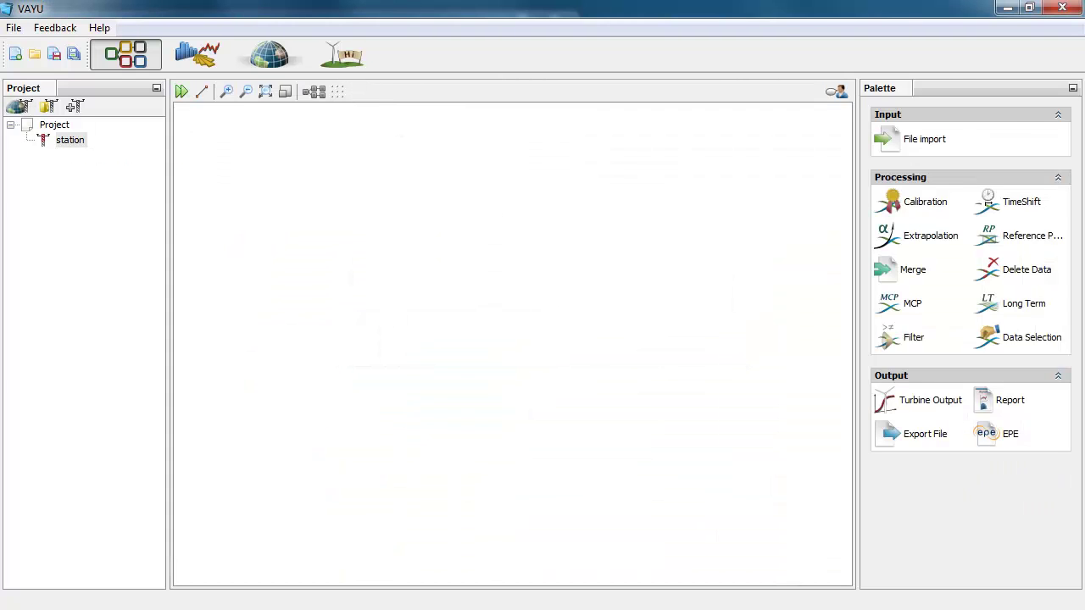
# From the VA 02 folder in Windows Explorer, add VA02_SEM14, 15, 16, 19 and 20 to the process as a file import and close its editor
pyautogui.doubleClick(429, 12)
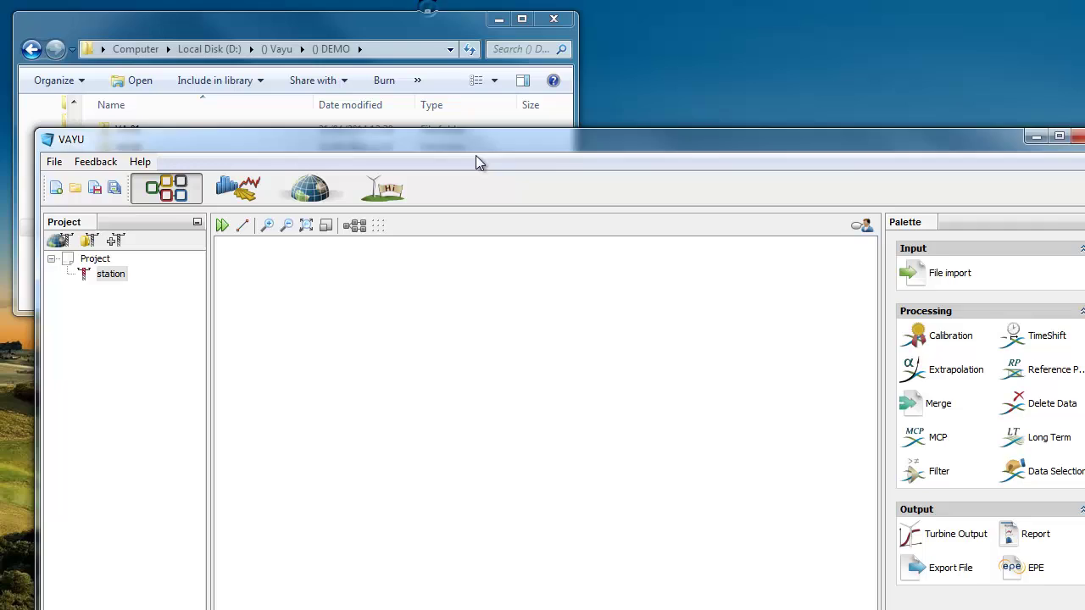
pyautogui.doubleClick(121, 149)
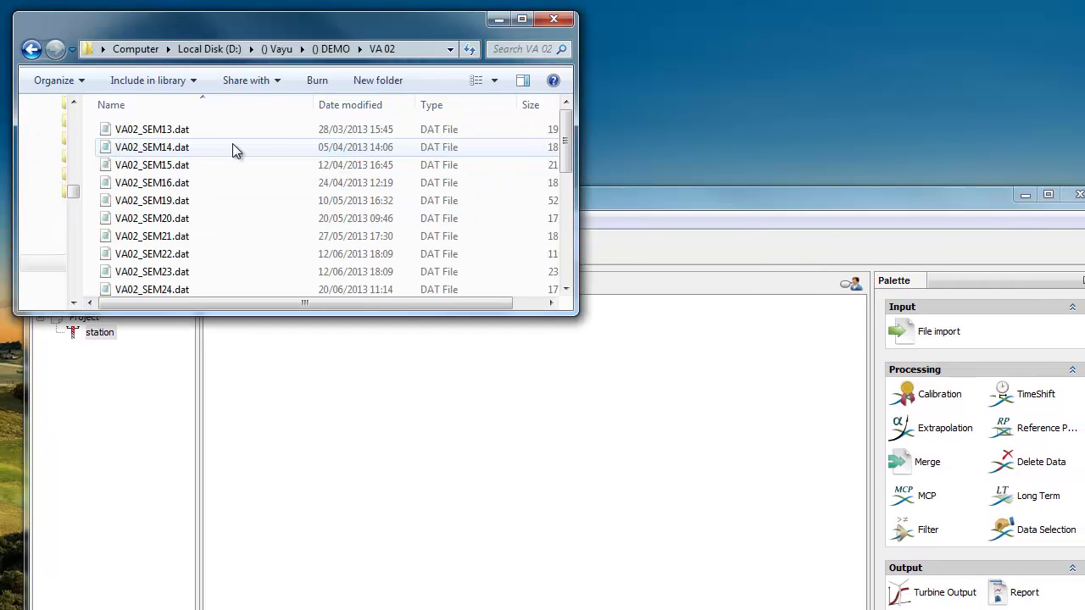
pyautogui.moveTo(232, 144); pyautogui.dragTo(470, 458)
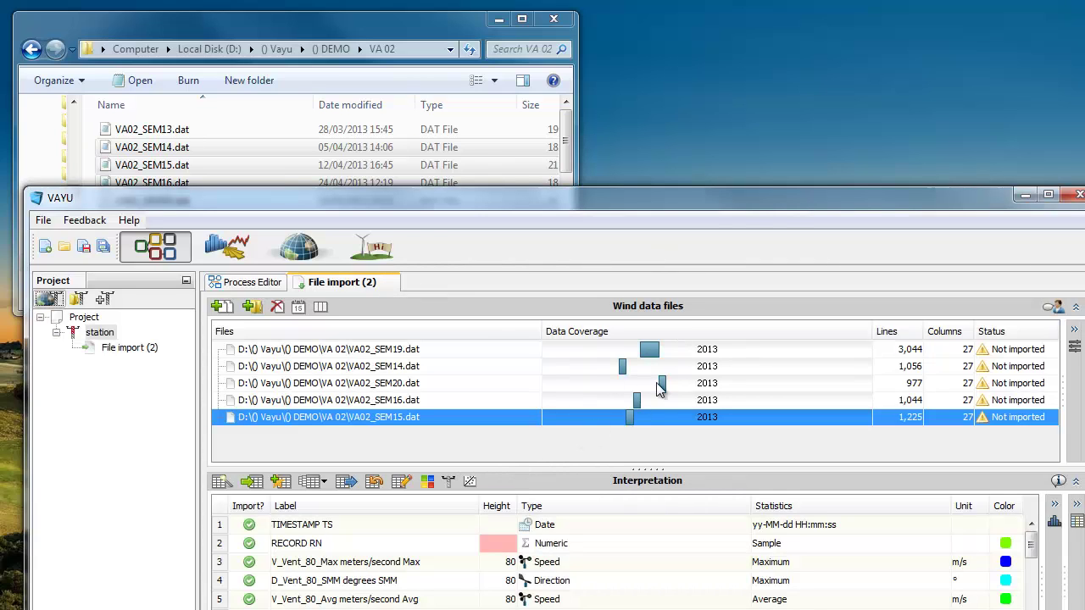
pyautogui.click(389, 283)
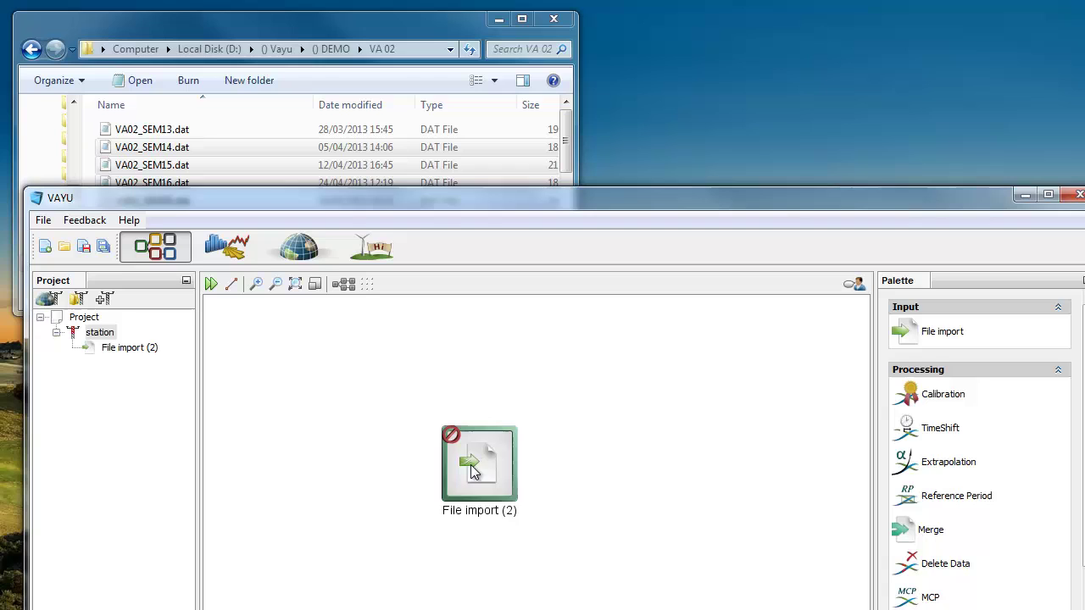
# Reposition the File import (2) component on the canvas and add the files VA02_SEM22 to VA02_SEM27 from the VA 02 folder to it
pyautogui.moveTo(482, 467); pyautogui.dragTo(355, 403)
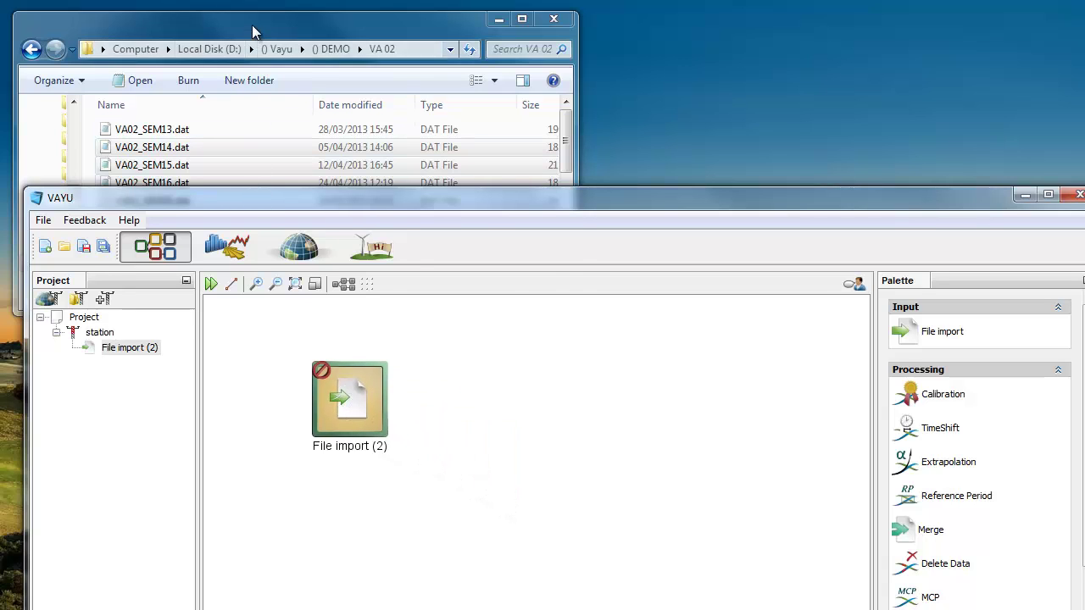
pyautogui.click(254, 29)
pyautogui.scroll(-2, 218, 211)
pyautogui.moveTo(225, 163); pyautogui.dragTo(355, 405)
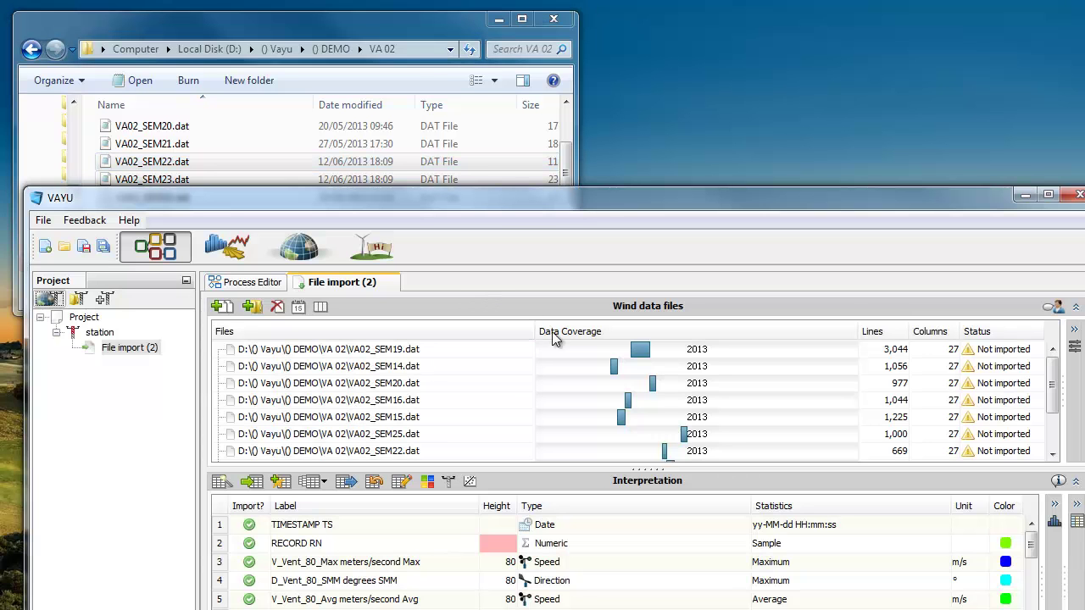
# Sort the wind data files by data coverage, maximize the VAYU window and enlarge the Interpretation table
pyautogui.click(552, 331)
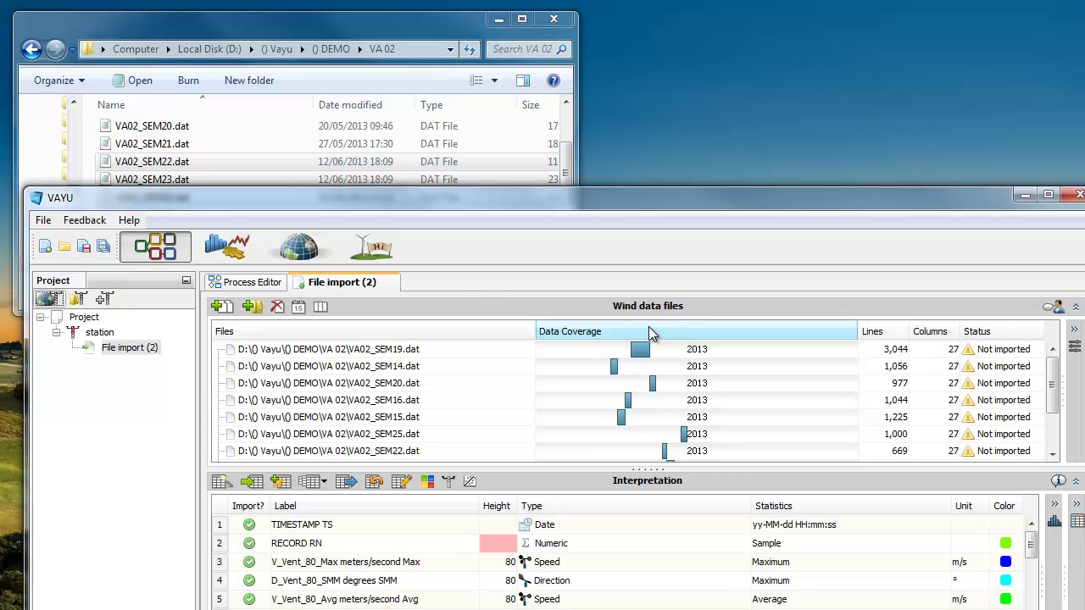
pyautogui.doubleClick(563, 200)
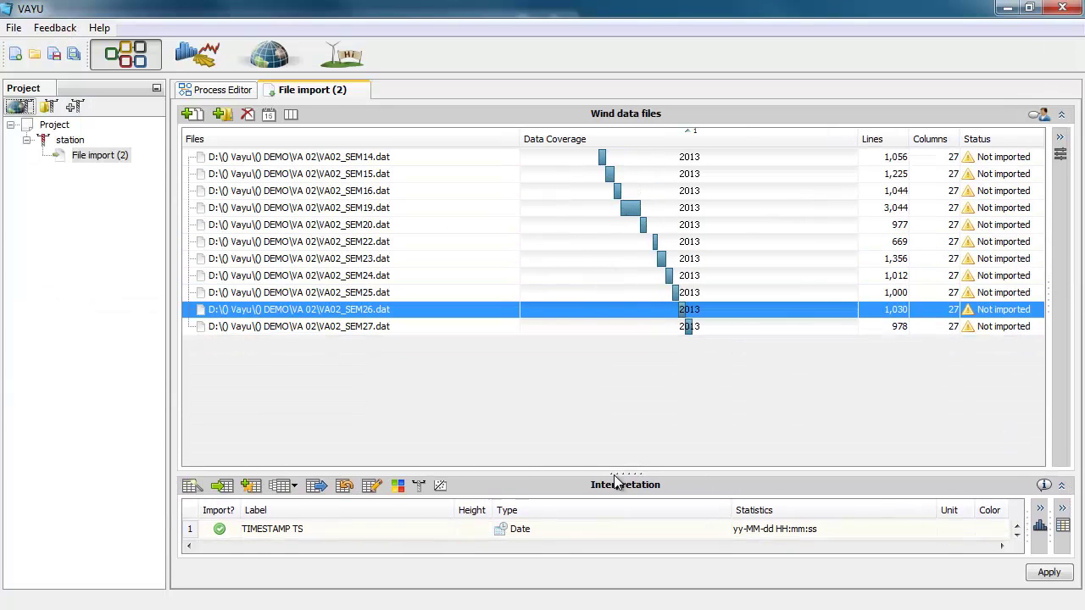
pyautogui.moveTo(604, 481); pyautogui.dragTo(598, 275)
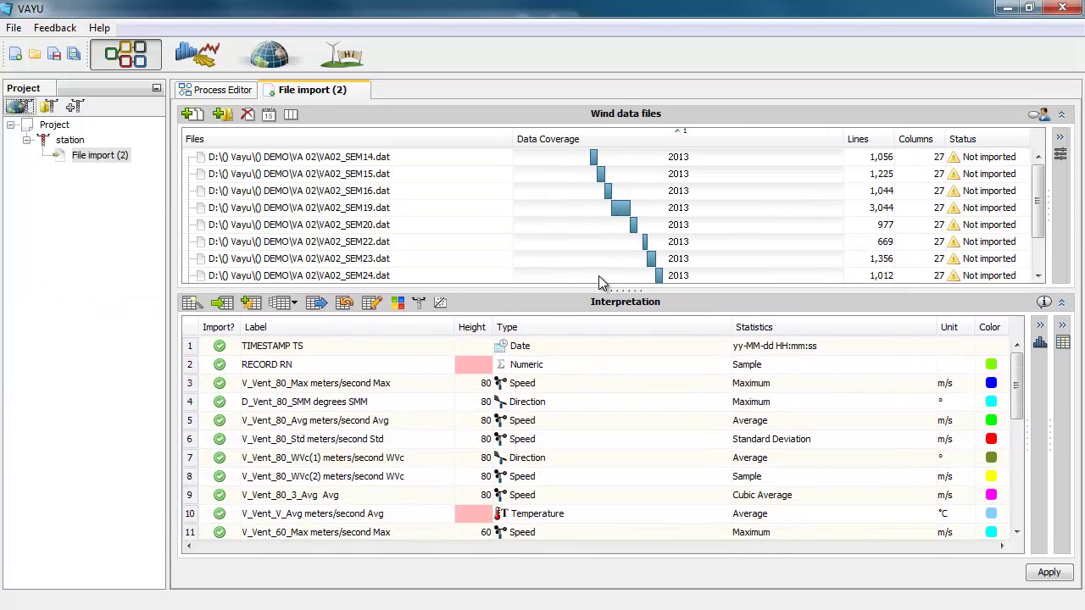
# Apply the date parameters with header rows 2;3;4 and first data row 5 to the selected file, and expand the Interpretation table over the file list
pyautogui.click(1064, 190)
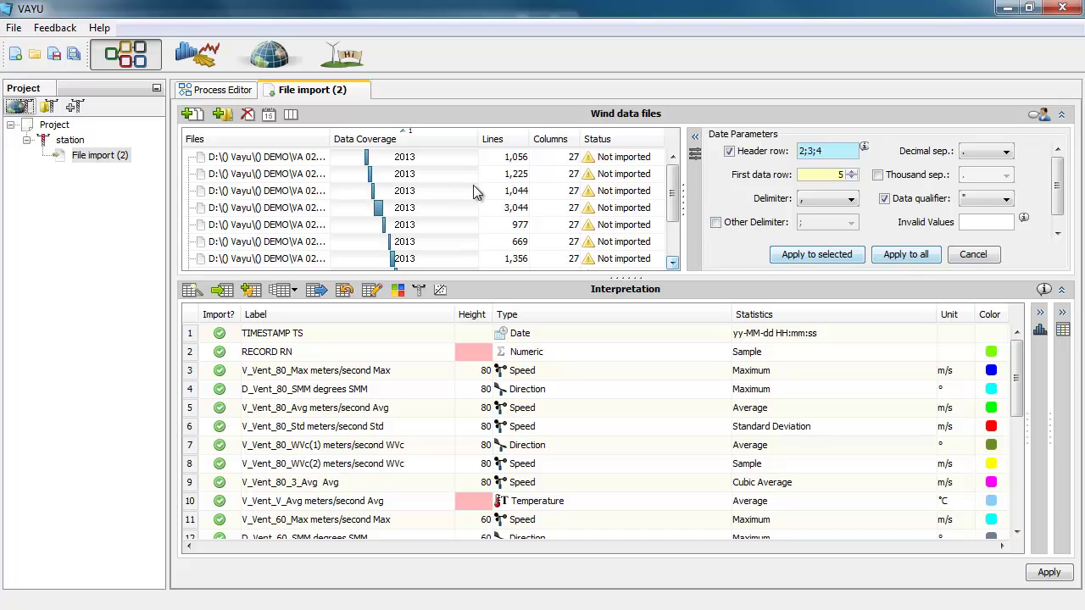
pyautogui.click(815, 258)
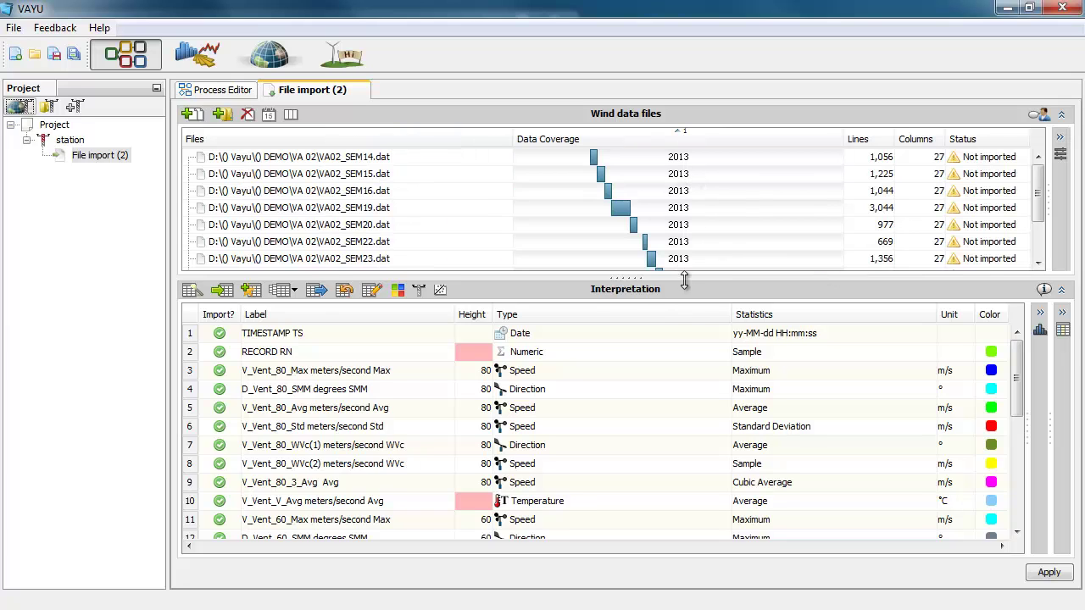
pyautogui.moveTo(685, 273); pyautogui.dragTo(702, 121)
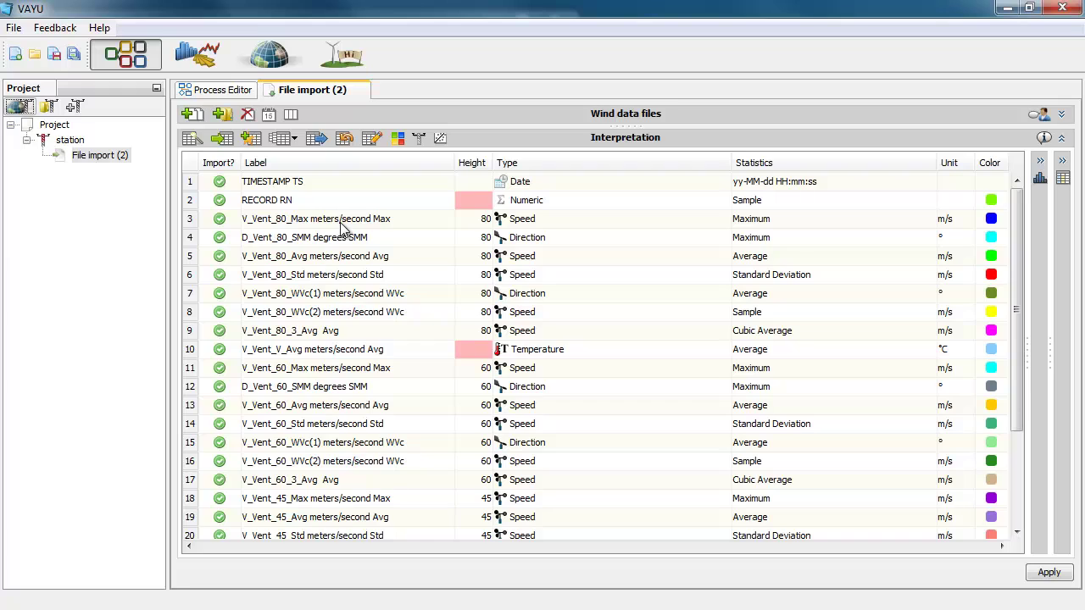
# Examine the editable type, statistics, unit and label of the V_Vent_80_Max channel and the label of D_Vent_80_SMM
pyautogui.doubleClick(530, 219)
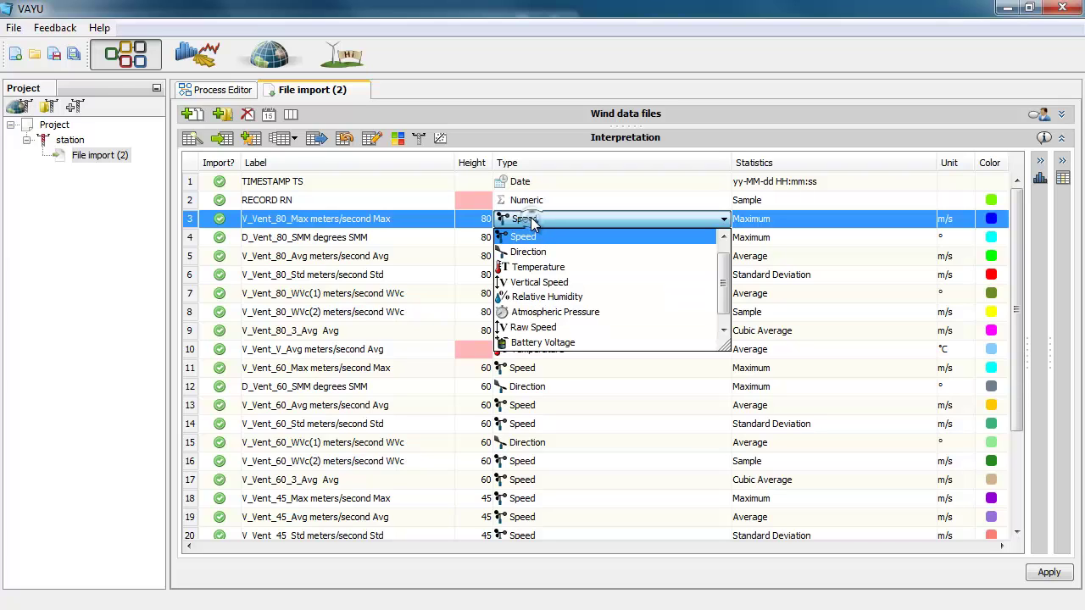
pyautogui.doubleClick(789, 221)
pyautogui.doubleClick(970, 220)
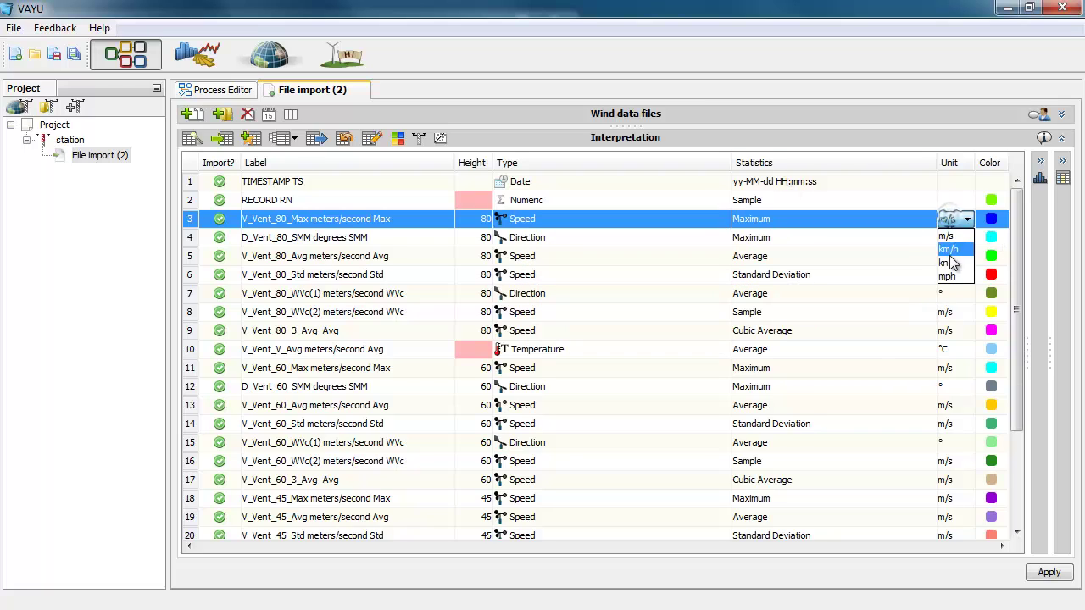
pyautogui.doubleClick(307, 221)
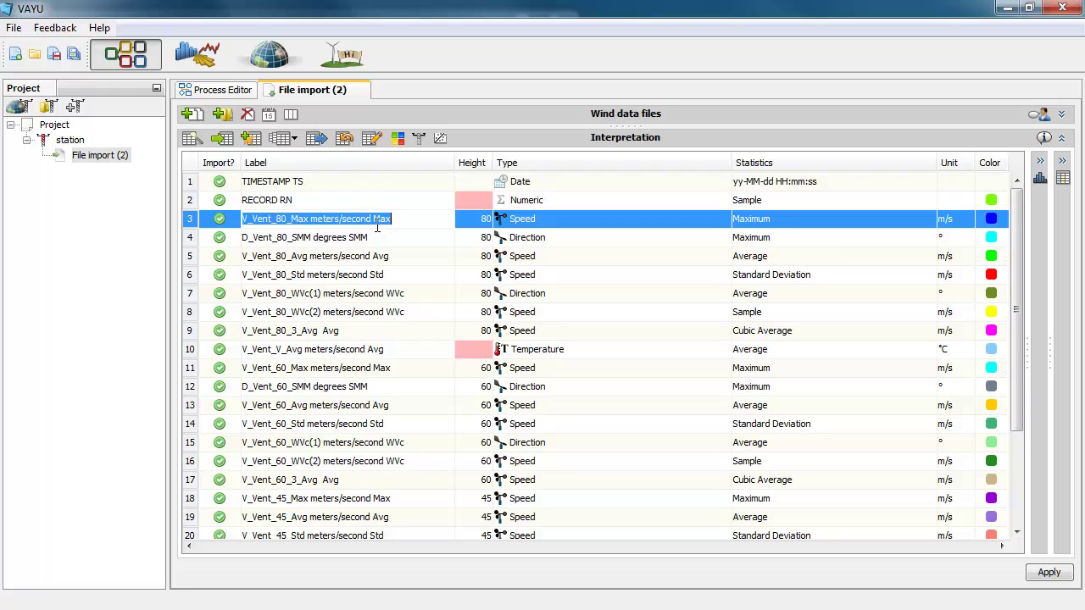
pyautogui.doubleClick(323, 238)
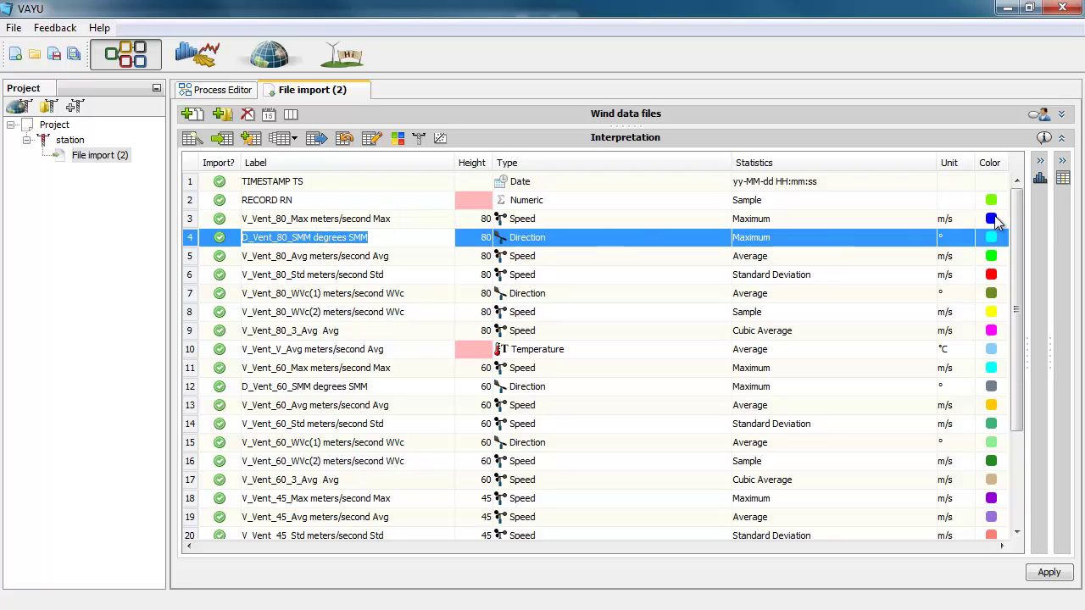
# Show the statistics preview and the raw file data beside the Interpretation table and highlight the V_Vent_60_3_Avg channel
pyautogui.click(1040, 219)
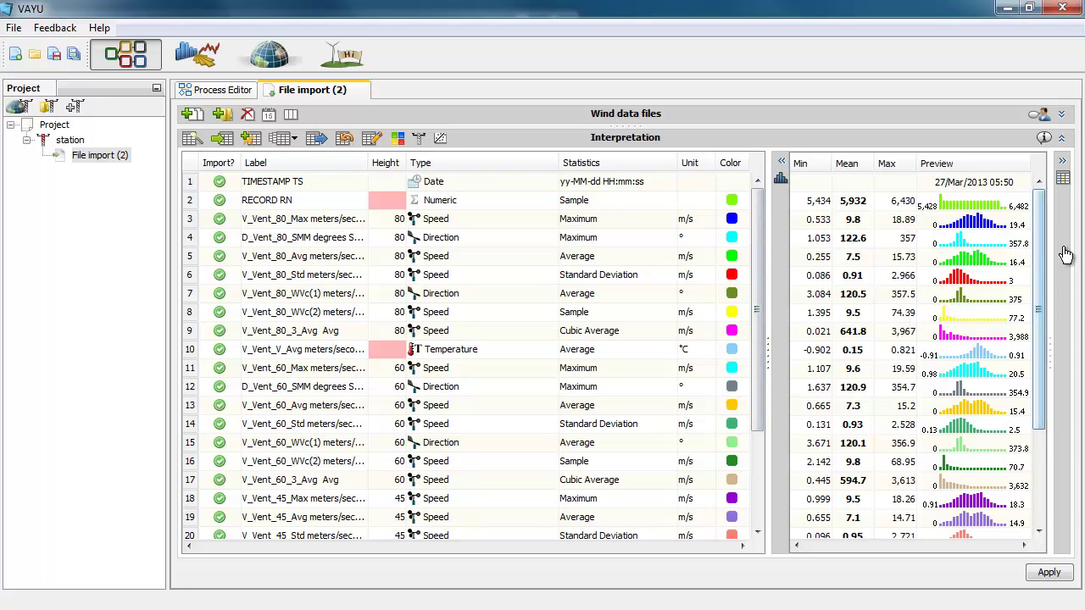
pyautogui.click(1061, 189)
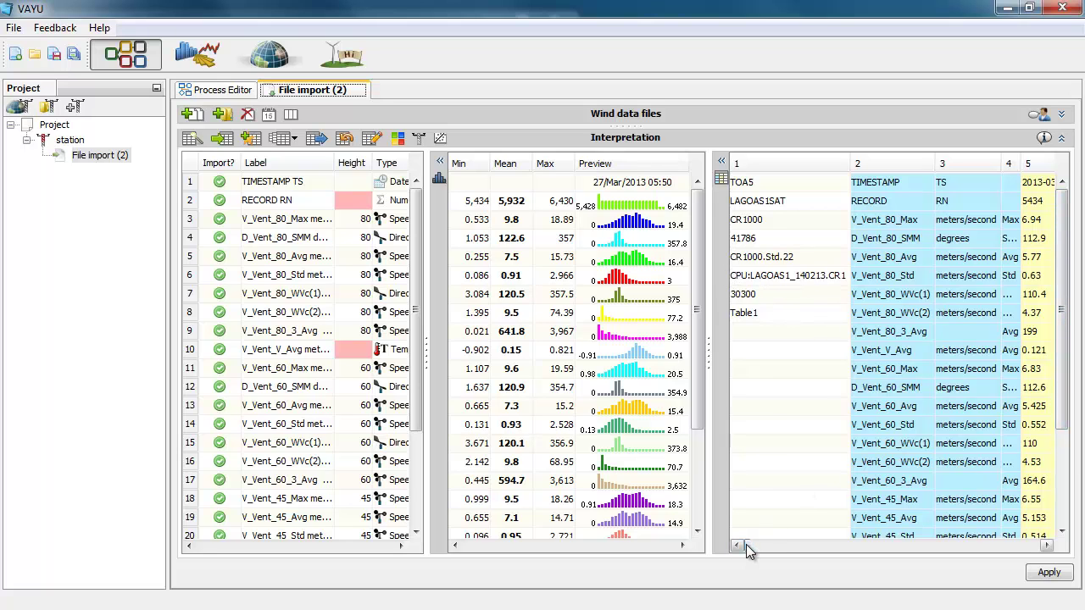
pyautogui.moveTo(746, 544)
pyautogui.mouseDown()
pyautogui.moveTo(757, 544)
pyautogui.moveTo(741, 544)
pyautogui.mouseUp()
pyautogui.click(835, 481)
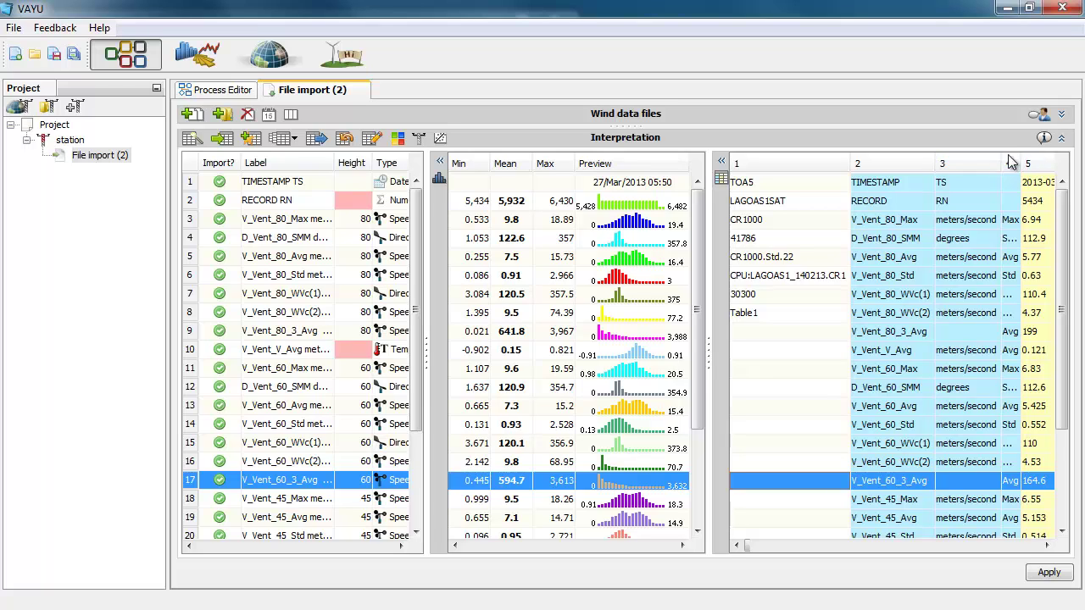
# Bring the wind data files and date parameters back above the Interpretation table and look through the raw data columns
pyautogui.click(1017, 117)
pyautogui.click(1059, 138)
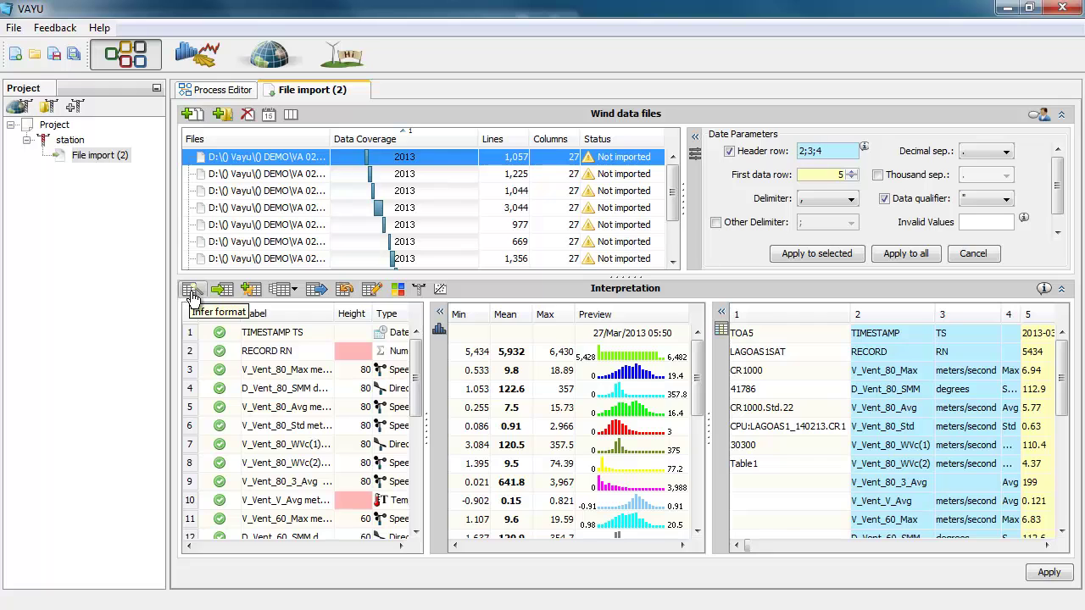
pyautogui.hscroll(10, 750, 545)
pyautogui.hscroll(-10, 752, 545)
# Hide the raw data, statistics preview and date parameters, and expand the Interpretation table over the file list
pyautogui.click(722, 426)
pyautogui.click(776, 373)
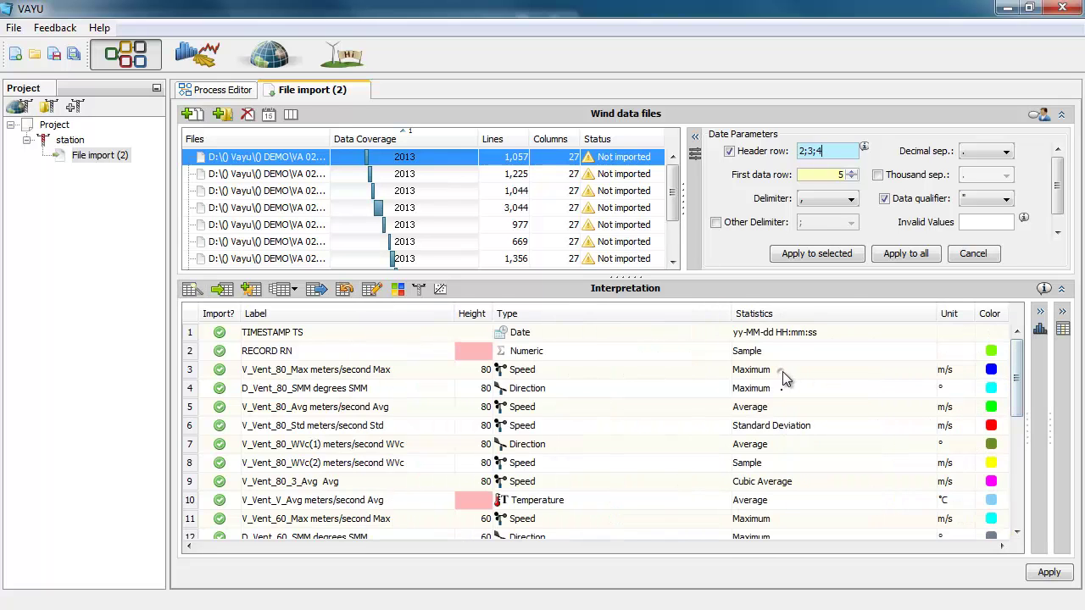
pyautogui.click(697, 182)
pyautogui.moveTo(659, 284); pyautogui.dragTo(683, 137)
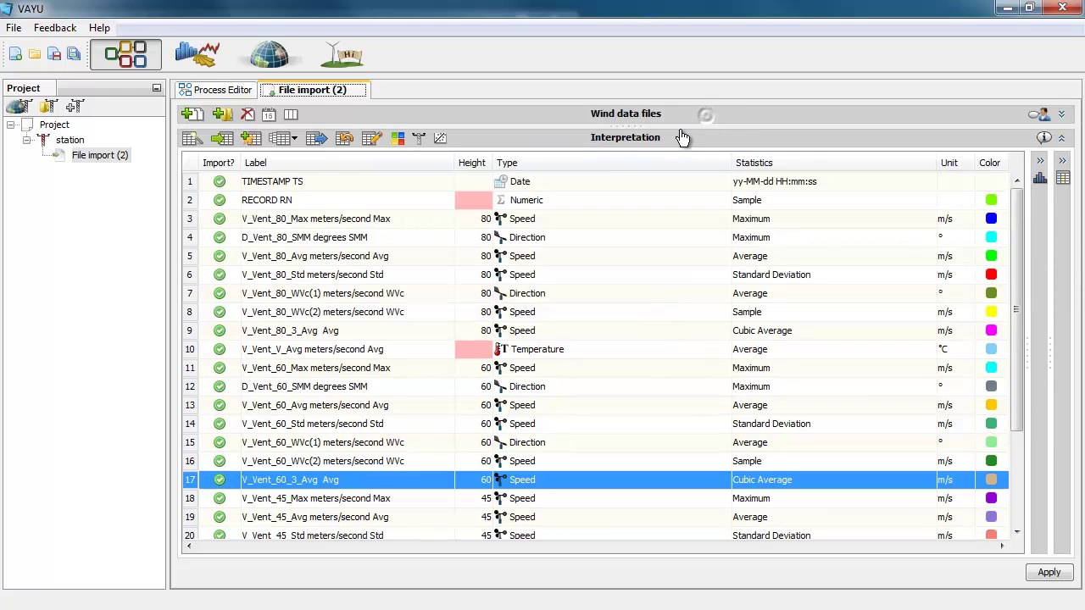
# Review the date formats available for the TIMESTAMP TS column and keep yy-MM-dd HH:mm:ss
pyautogui.doubleClick(829, 180)
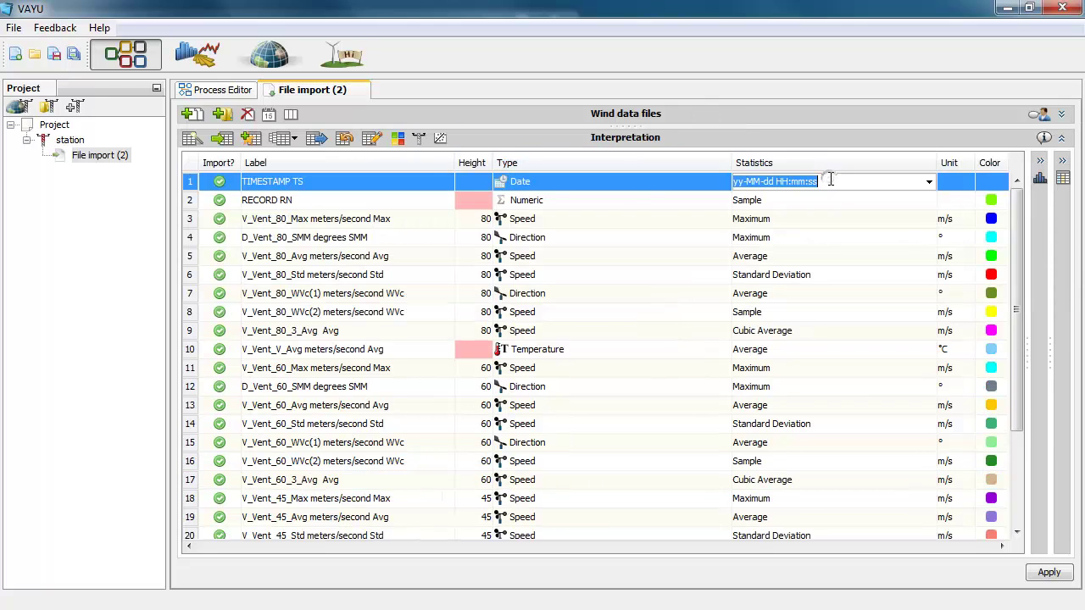
pyautogui.click(929, 181)
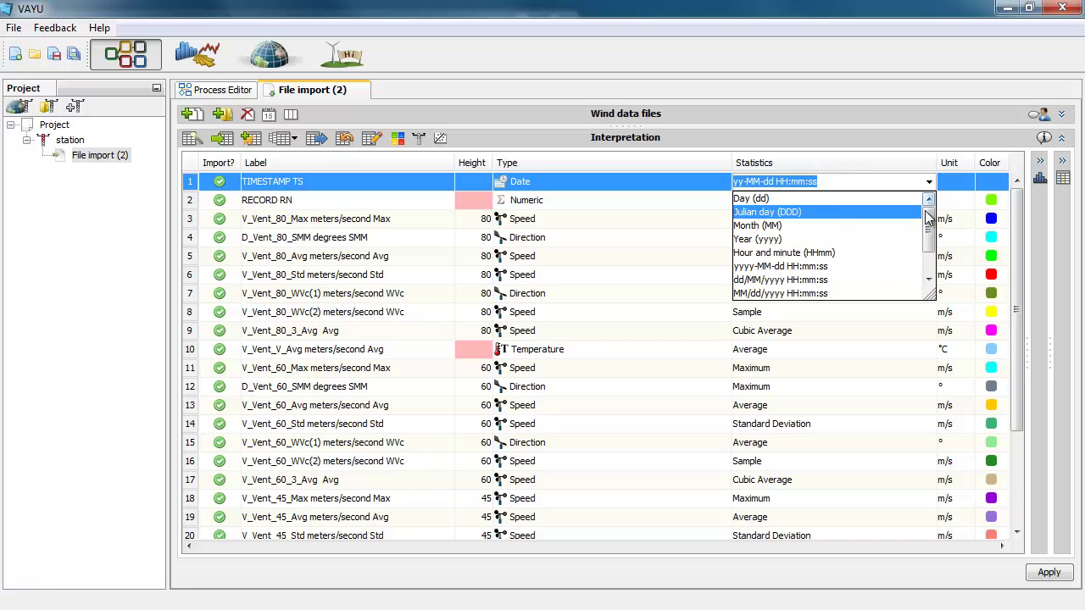
pyautogui.click(824, 181)
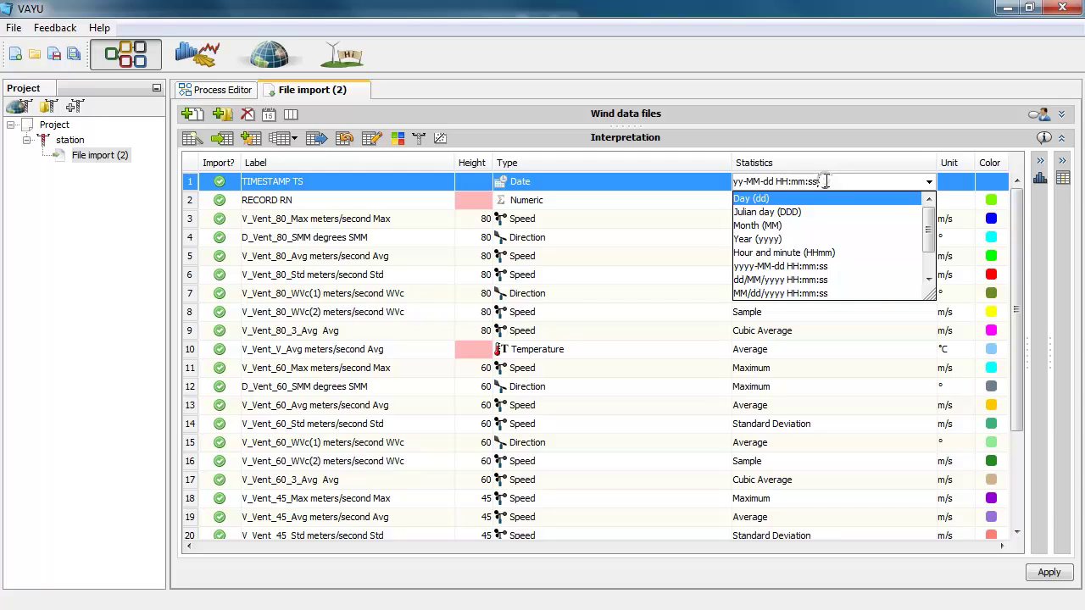
pyautogui.press('Escape')
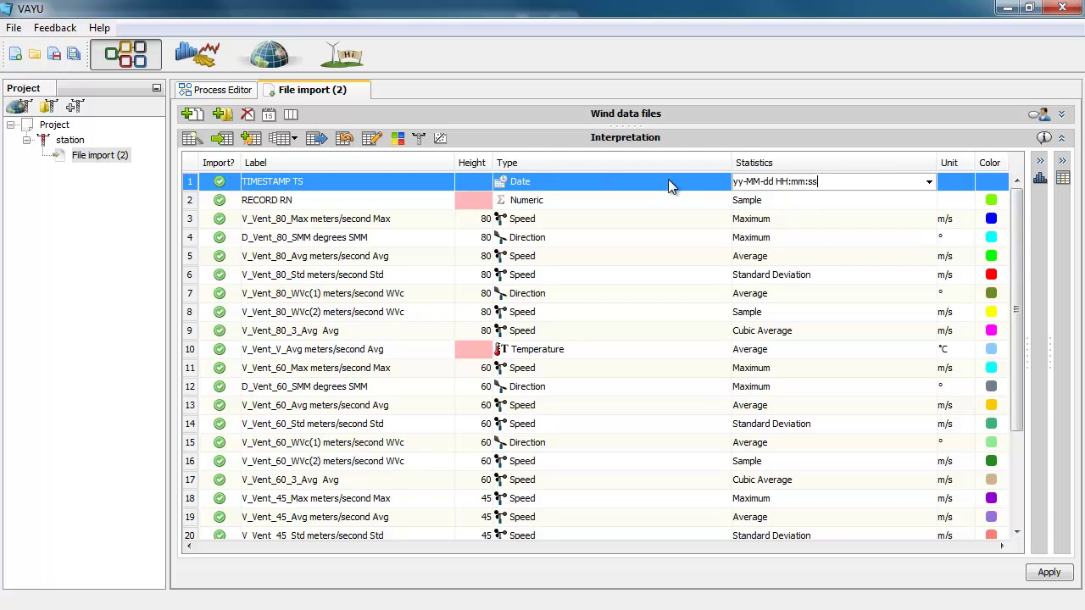
pyautogui.press('Return')
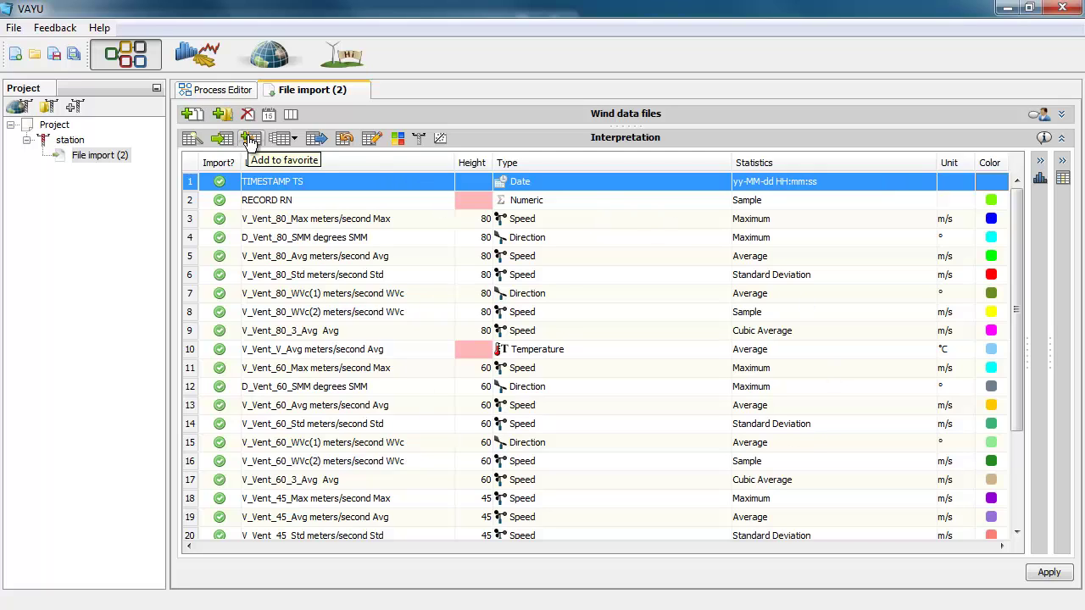
# Apply the Met 80m (red) preset to the Interpretation table and view the preset list again without choosing another one
pyautogui.click(280, 139)
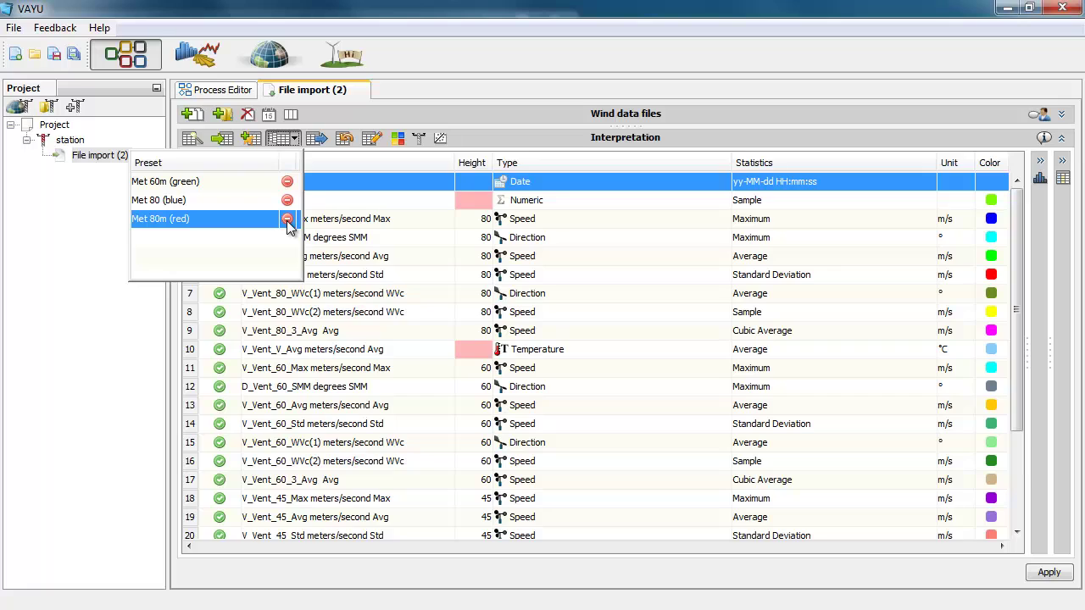
pyautogui.click(158, 219)
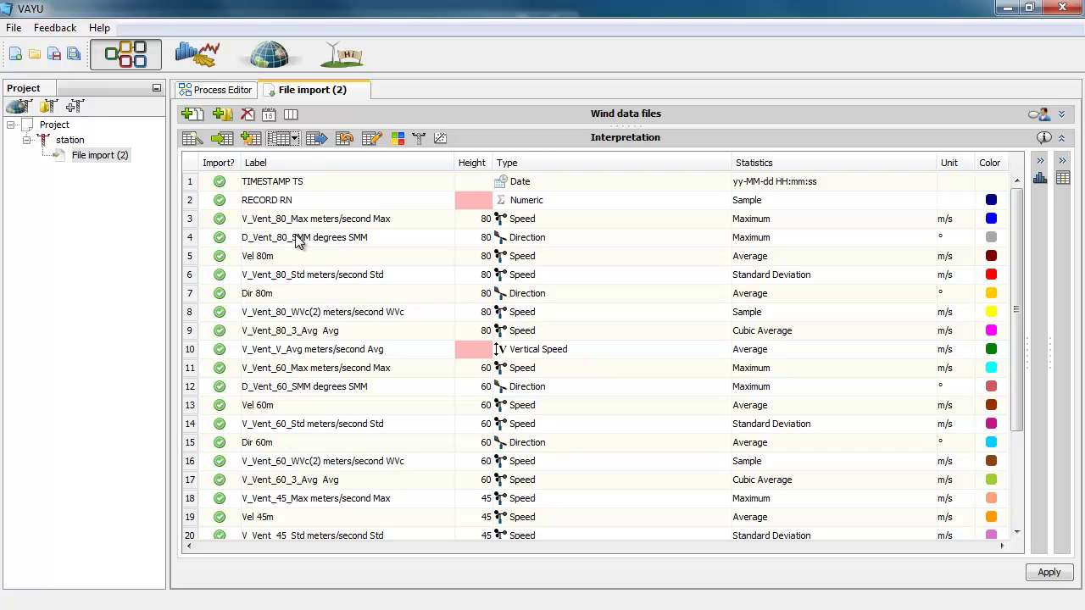
pyautogui.click(293, 138)
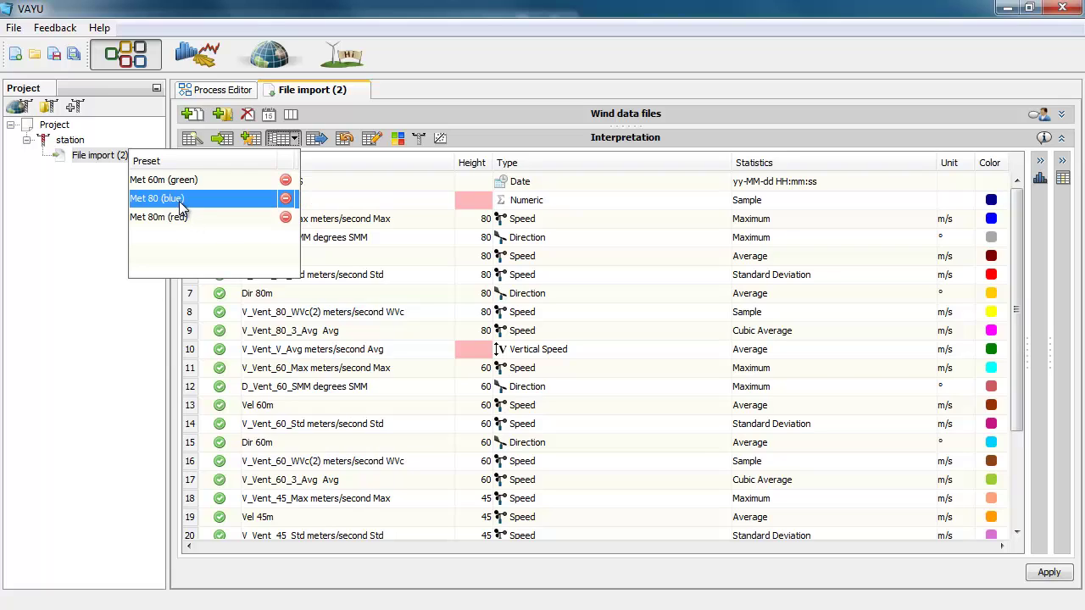
pyautogui.click(335, 193)
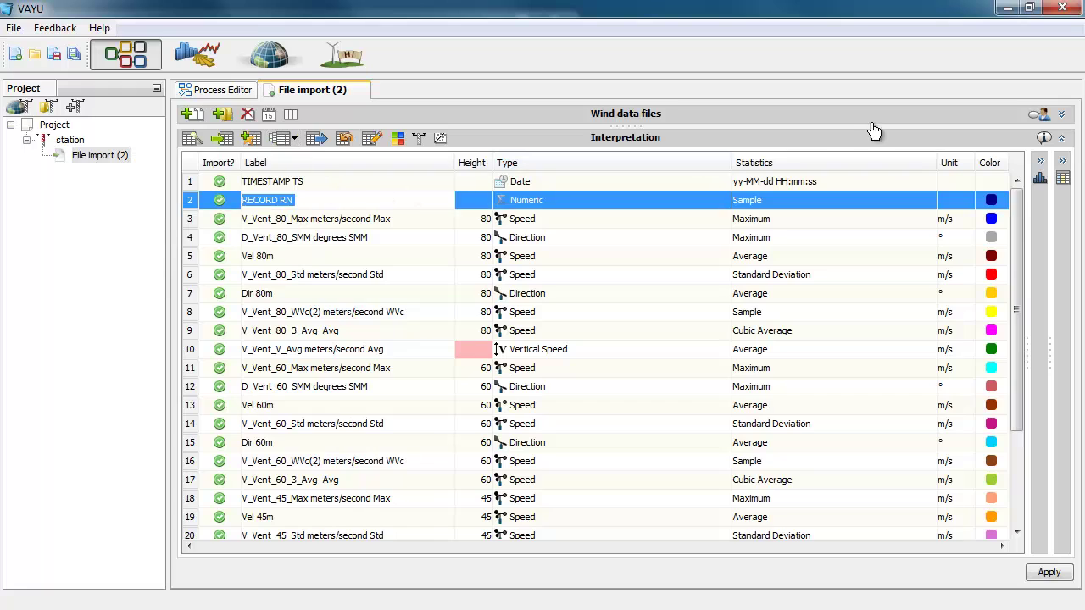
# View the File import feedback form with its star rating and comments, and dismiss it
pyautogui.click(1043, 116)
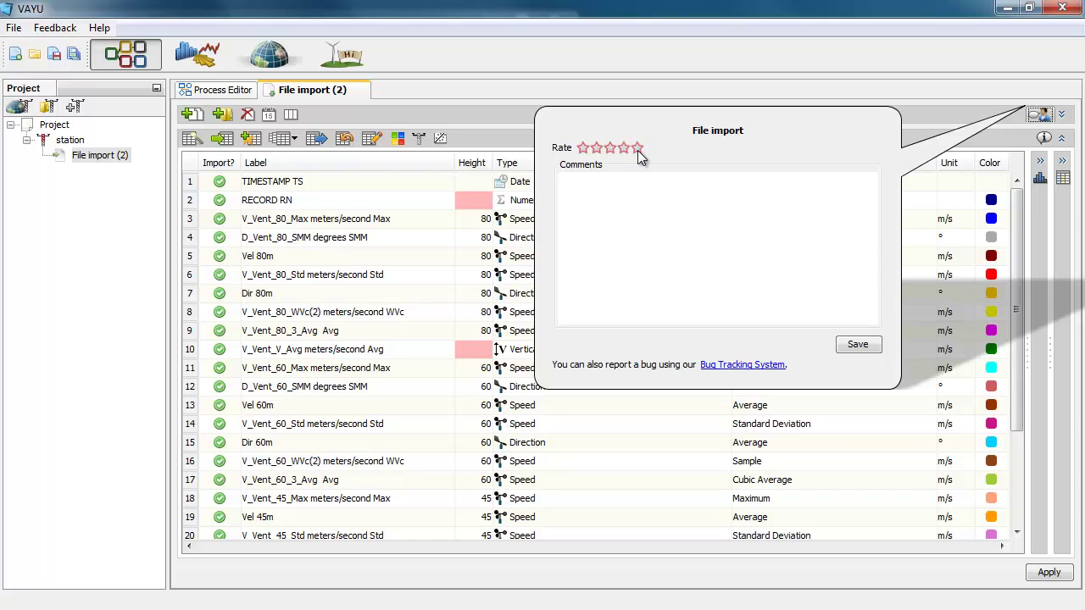
pyautogui.click(623, 192)
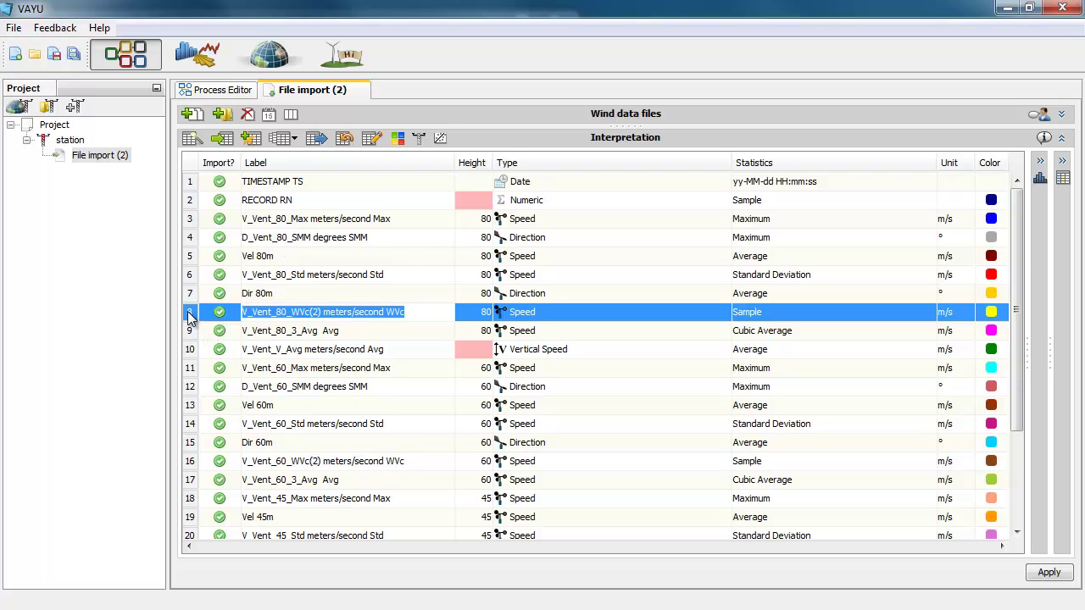
# Exclude rows 8 to 13 of the Interpretation table, V_Vent_80_WVc(2) through Vel 60m, from the import
pyautogui.keyDown('shift'); pyautogui.click(188, 405); pyautogui.keyUp('shift')
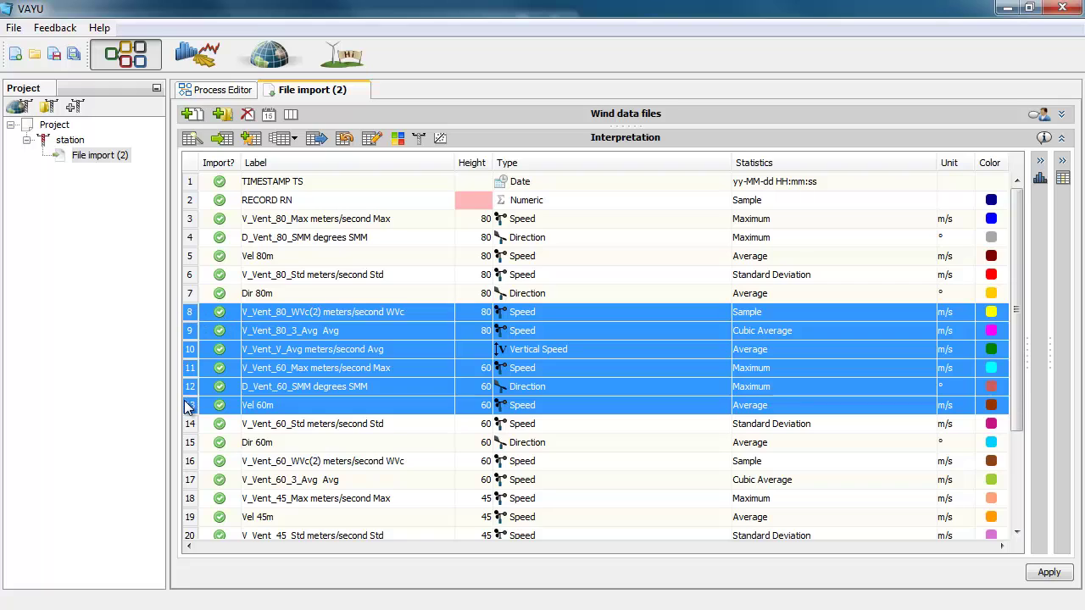
pyautogui.rightClick(221, 312)
pyautogui.click(235, 340)
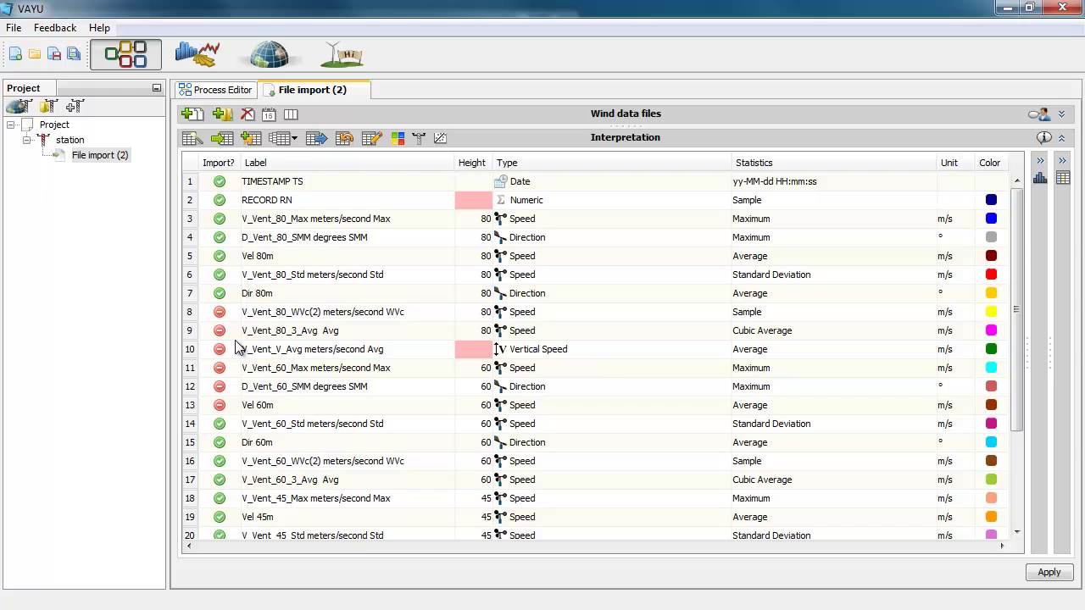
# Include rows 8 to 13 of the Interpretation table, V_Vent_80_WVc(2) through Vel 60m, in the import again
pyautogui.moveTo(190, 312); pyautogui.dragTo(190, 409)
pyautogui.rightClick(218, 314)
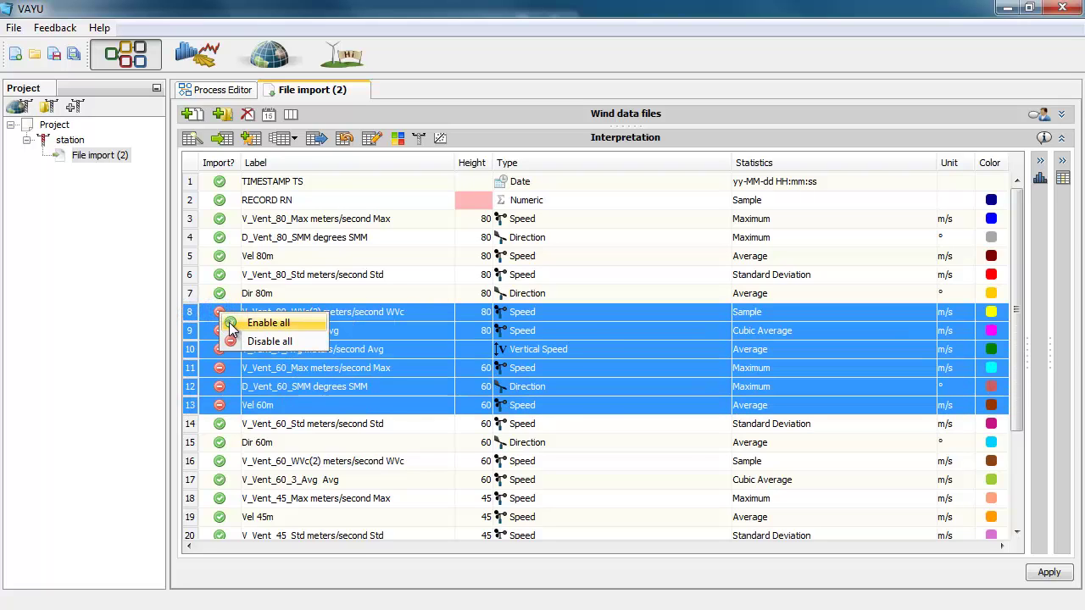
pyautogui.click(231, 324)
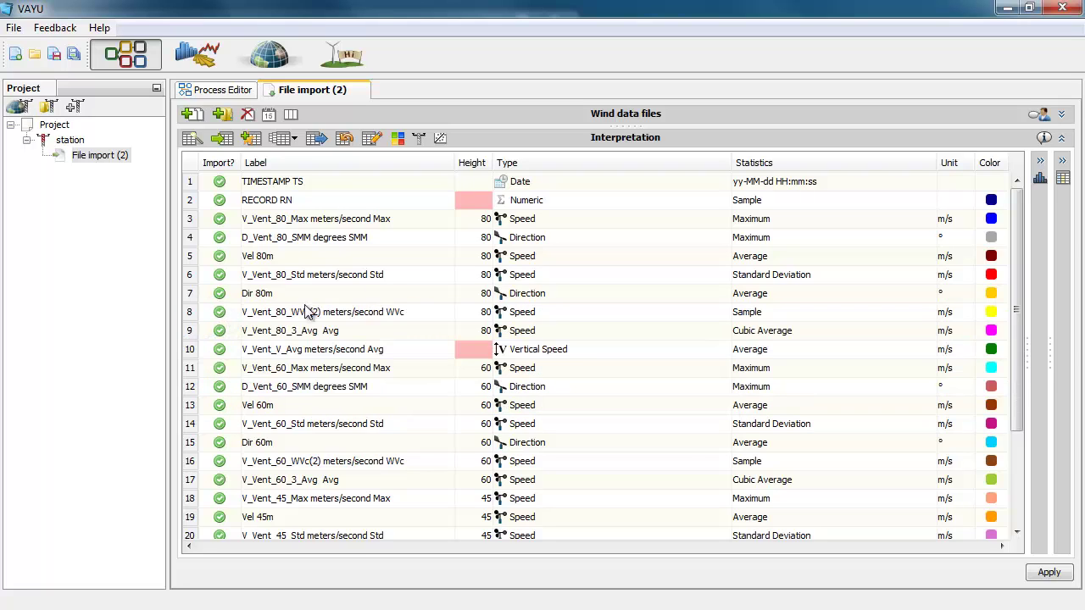
# Set the height of V_Vent_80_Max to 81 and replicate it to rows 3 through 9 of the Interpretation table
pyautogui.doubleClick(488, 219)
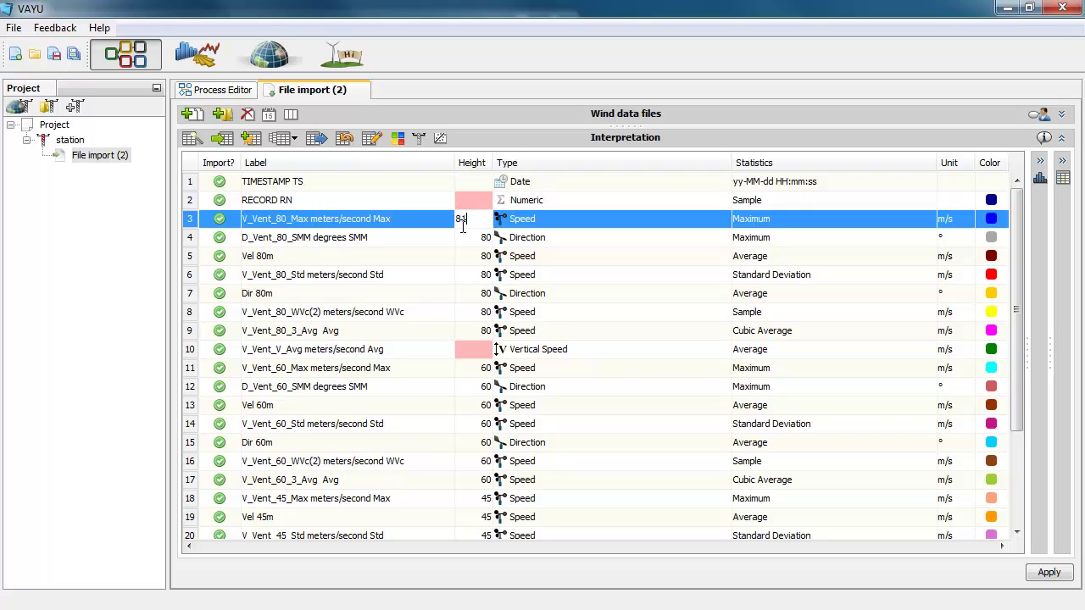
pyautogui.press('Return')
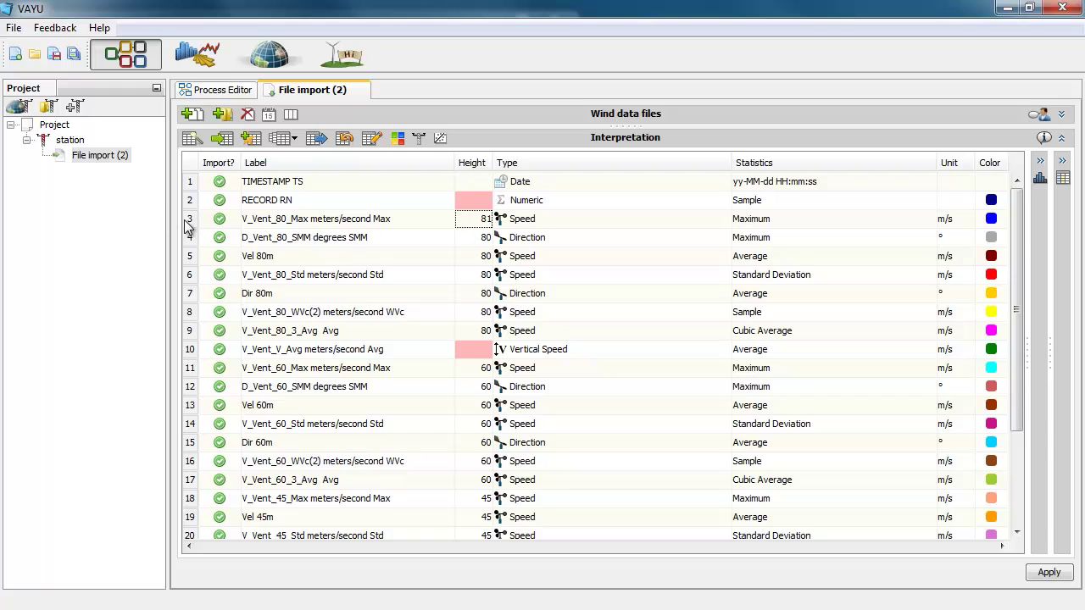
pyautogui.moveTo(184, 219); pyautogui.dragTo(189, 336)
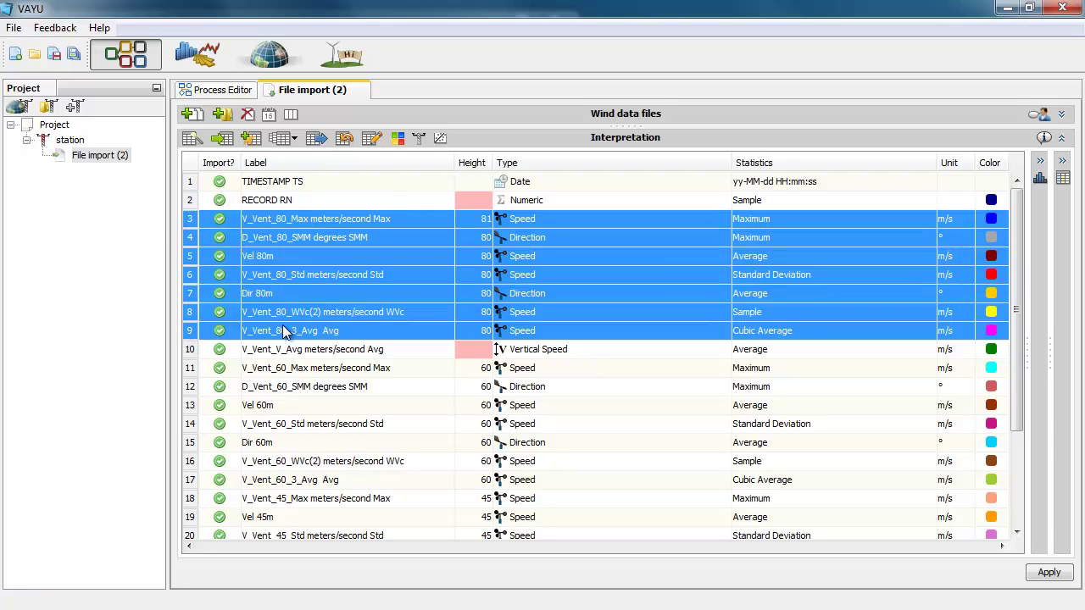
pyautogui.rightClick(480, 222)
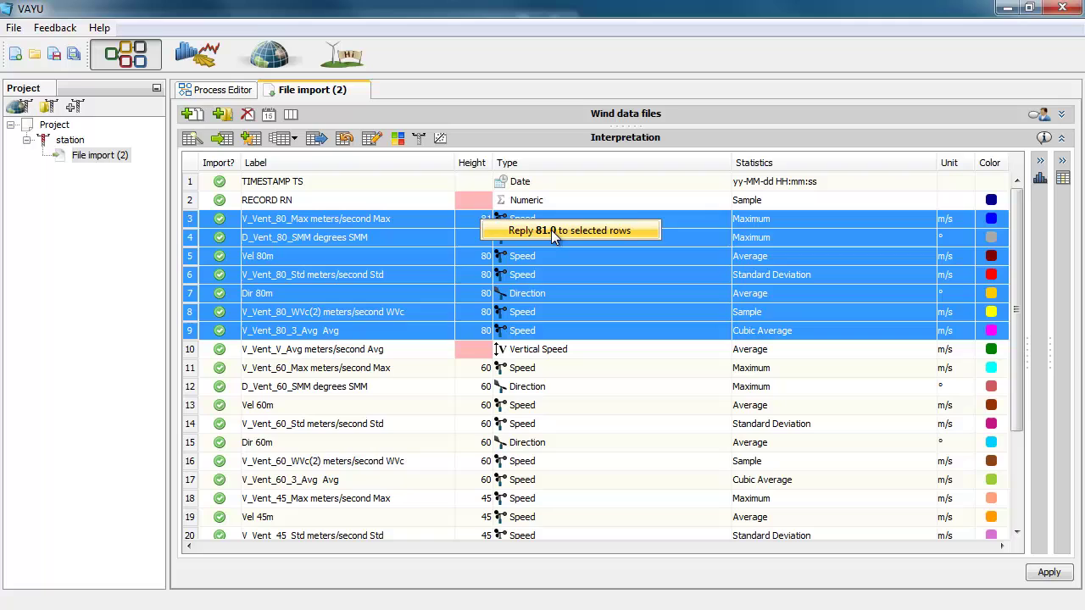
pyautogui.click(551, 230)
# Reapply the Met 80m (red) preset to the Interpretation table to reset the channel heights
pyautogui.click(288, 140)
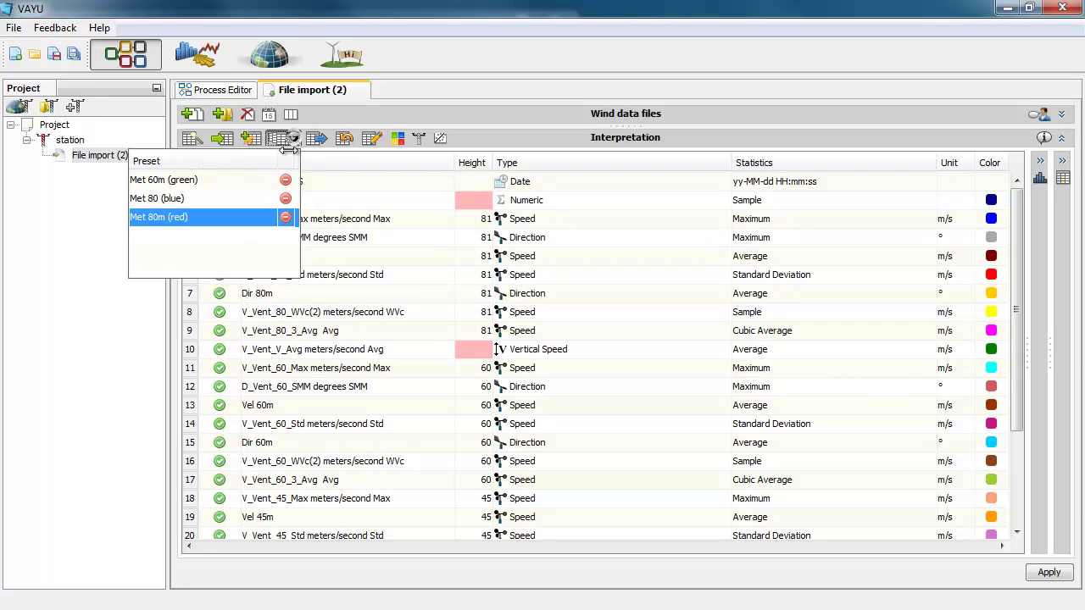
pyautogui.click(171, 219)
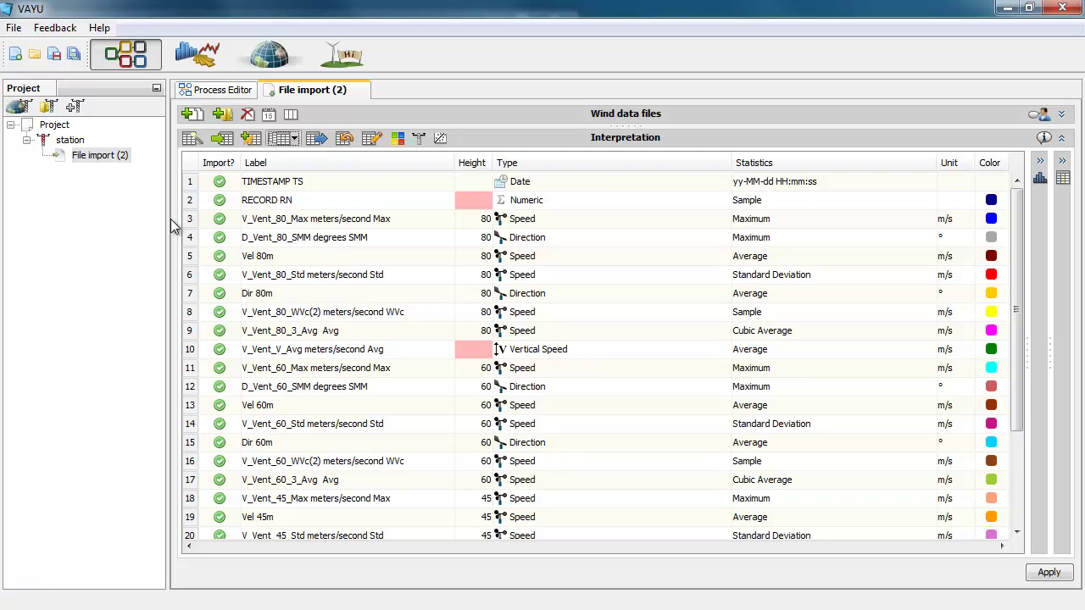
# Rename the file import as Raw Data and apply its import configuration
pyautogui.doubleClick(330, 91)
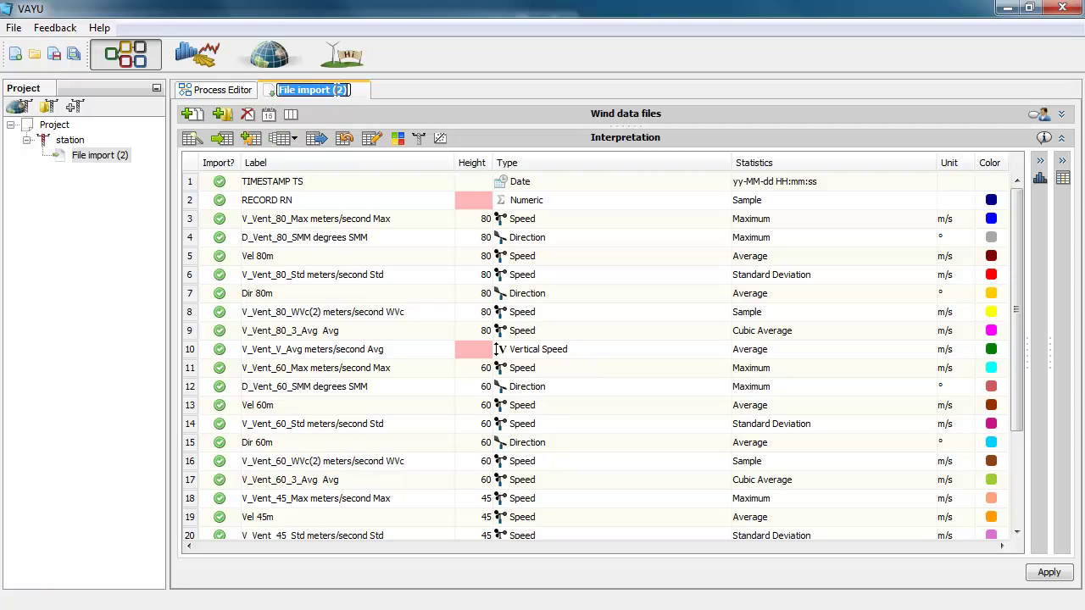
pyautogui.write('Raw')
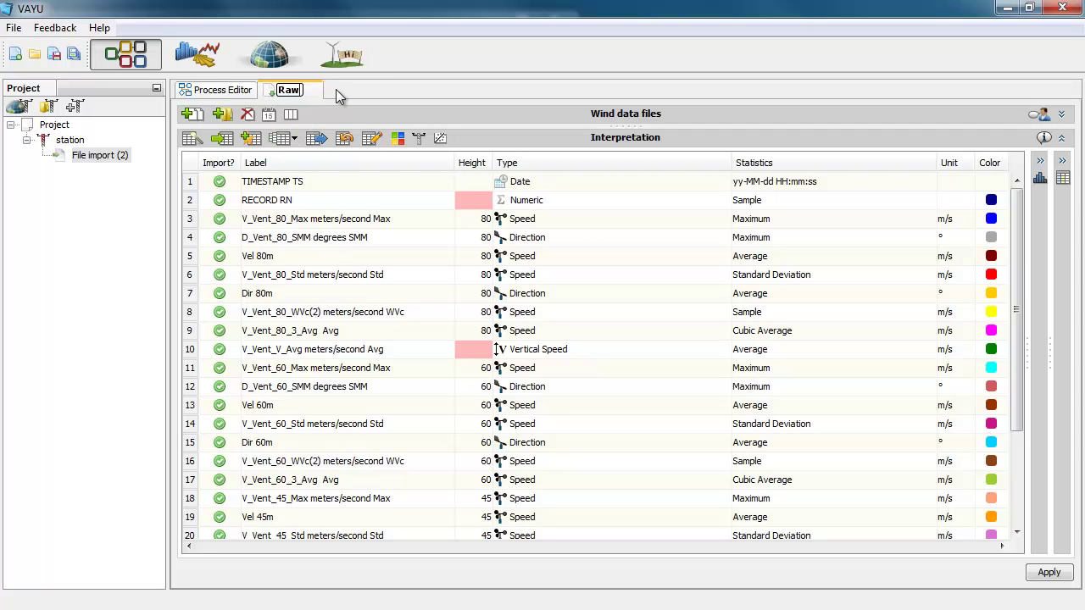
pyautogui.write(' Data')
pyautogui.press('Return')
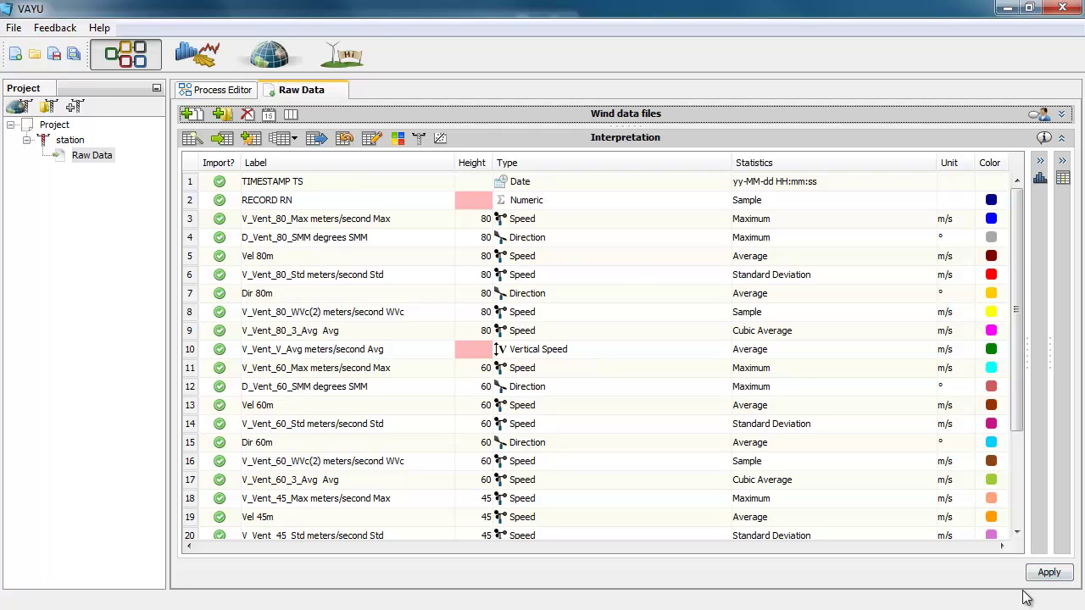
pyautogui.click(1049, 574)
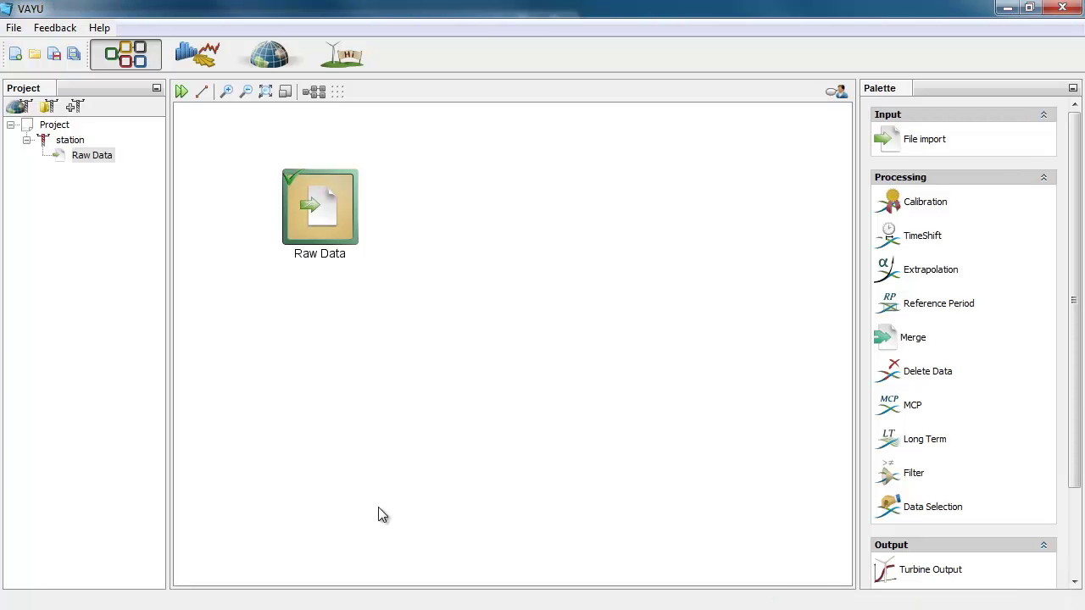
# Reposition the Raw Data node on the process canvas and widen the Palette so its items show in two columns
pyautogui.moveTo(321, 206); pyautogui.dragTo(285, 229)
pyautogui.moveTo(856, 220); pyautogui.dragTo(806, 220)
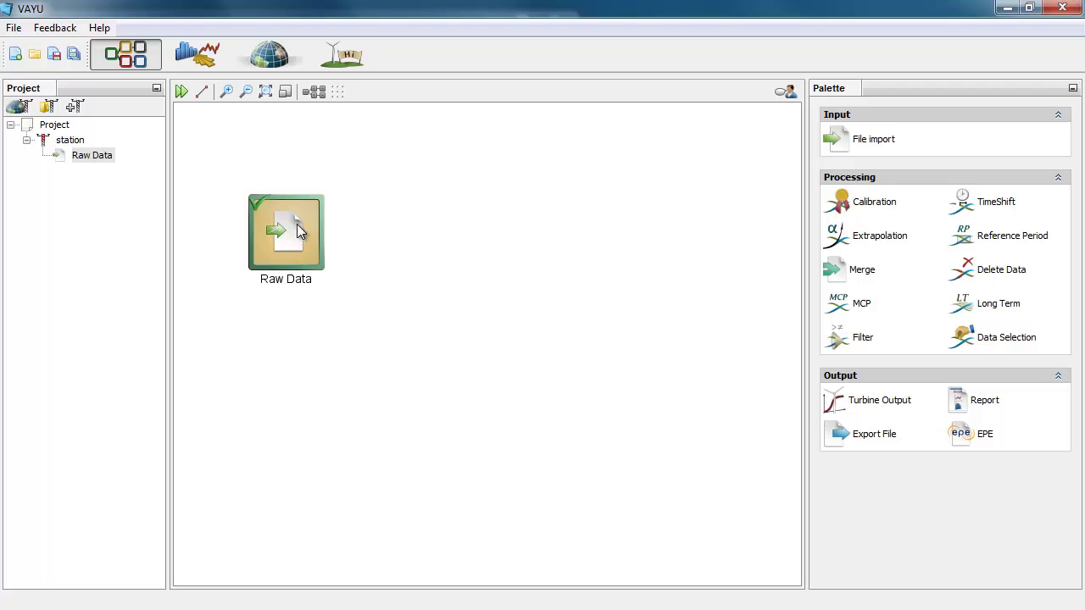
pyautogui.moveTo(293, 248); pyautogui.dragTo(343, 206)
# Delete the Raw Data node from the station's process canvas and confirm its removal
pyautogui.click(325, 212)
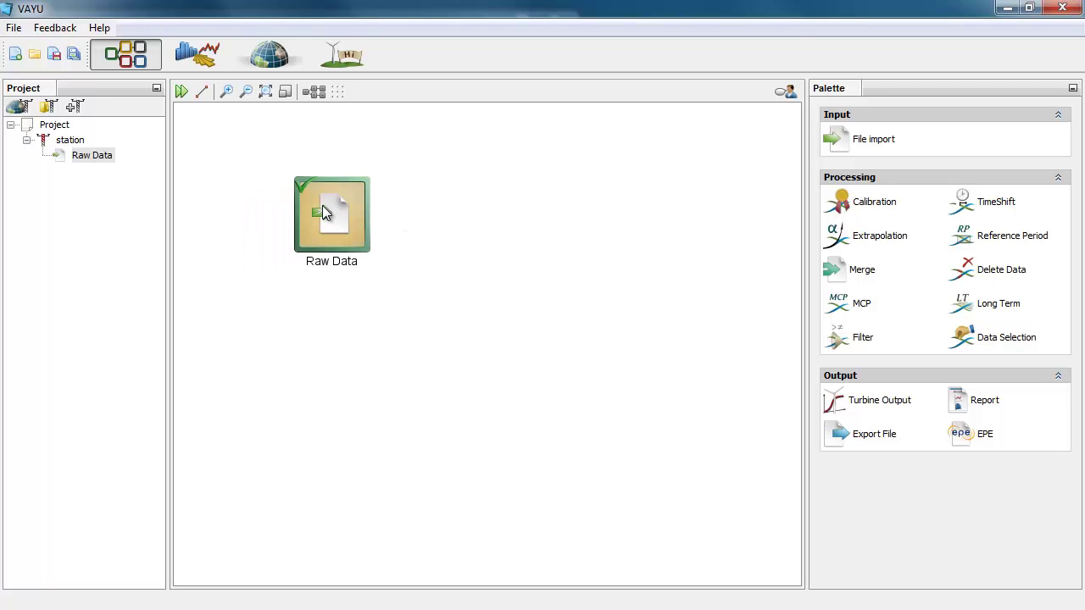
pyautogui.press('Delete')
pyautogui.press('Return')
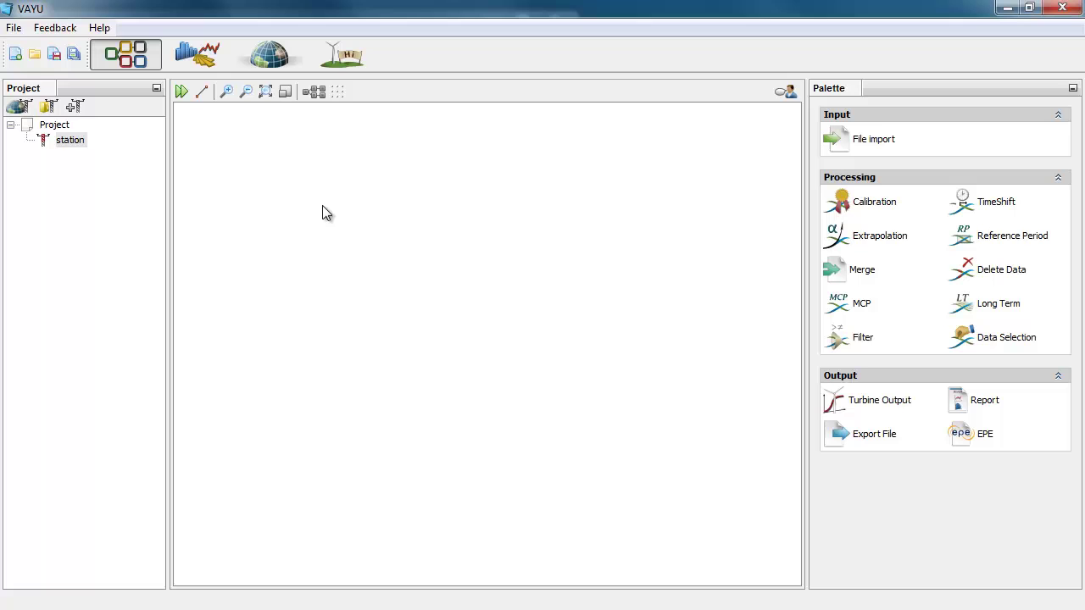